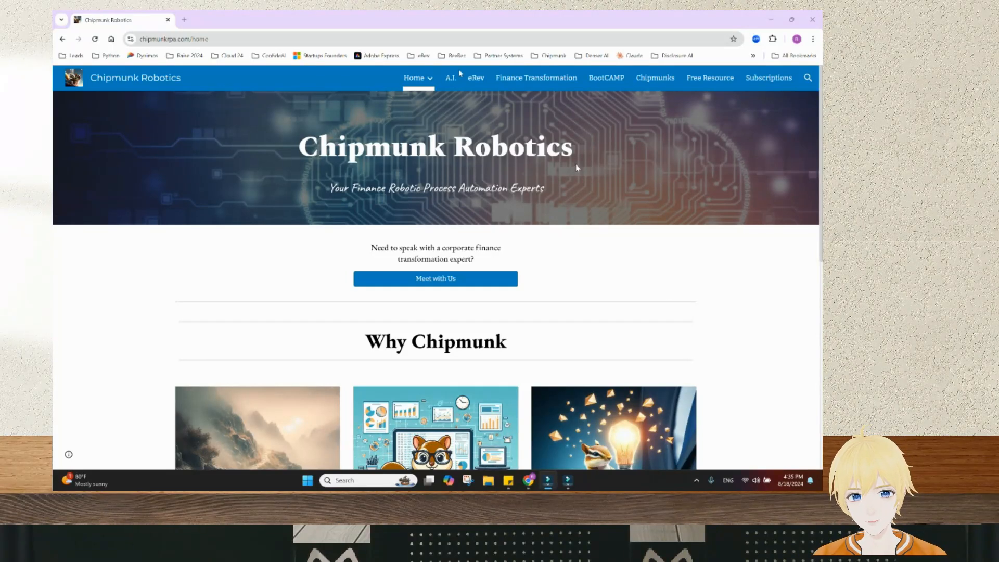
Go to the A.I. page and highlight the Chipmunk Edge AI Windows download line
{"action": "left_click", "coordinate": [450, 78]}
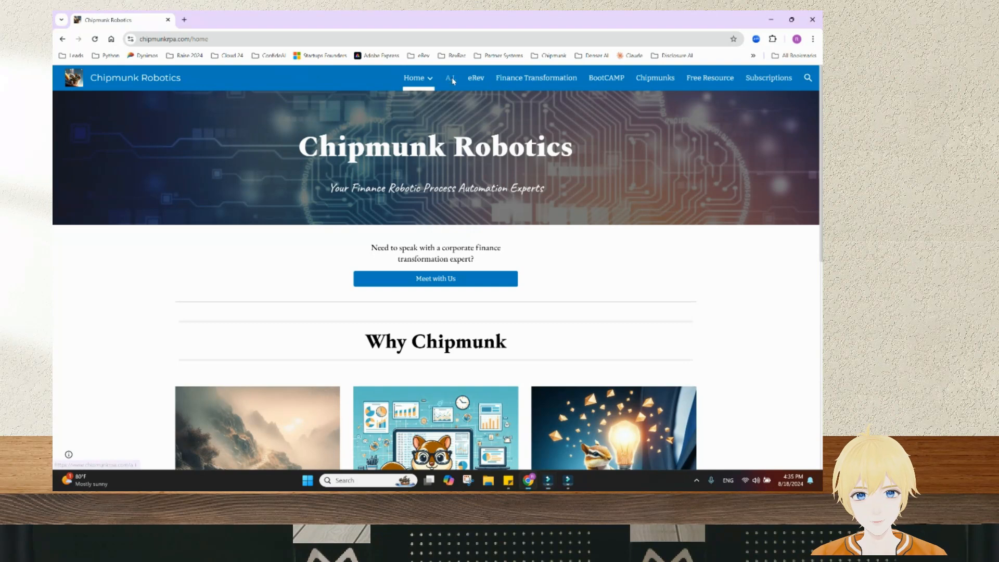
{"action": "scroll", "coordinate": [581, 261], "scroll_direction": "down", "scroll_amount": 12}
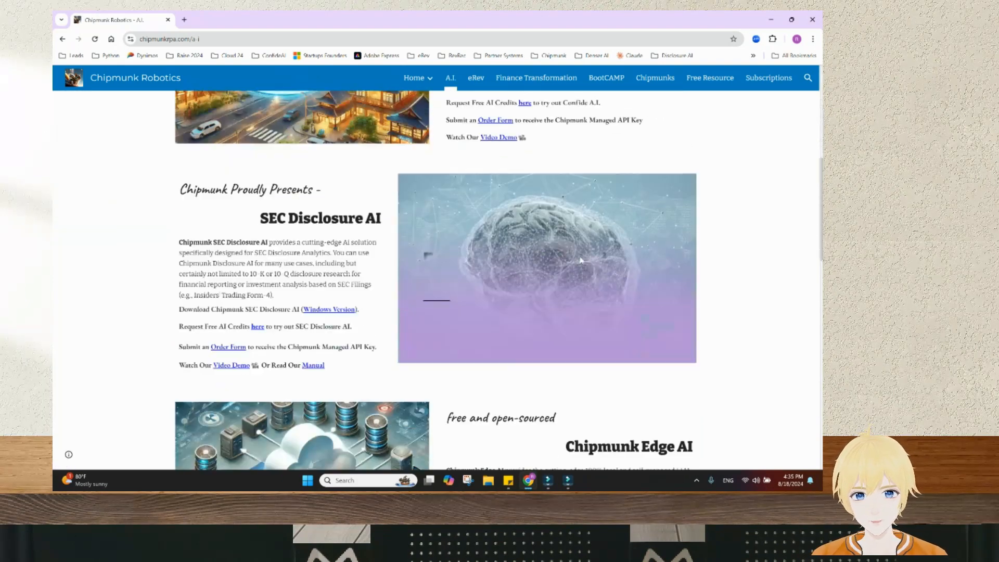
{"action": "scroll", "coordinate": [581, 262], "scroll_direction": "down", "scroll_amount": 1}
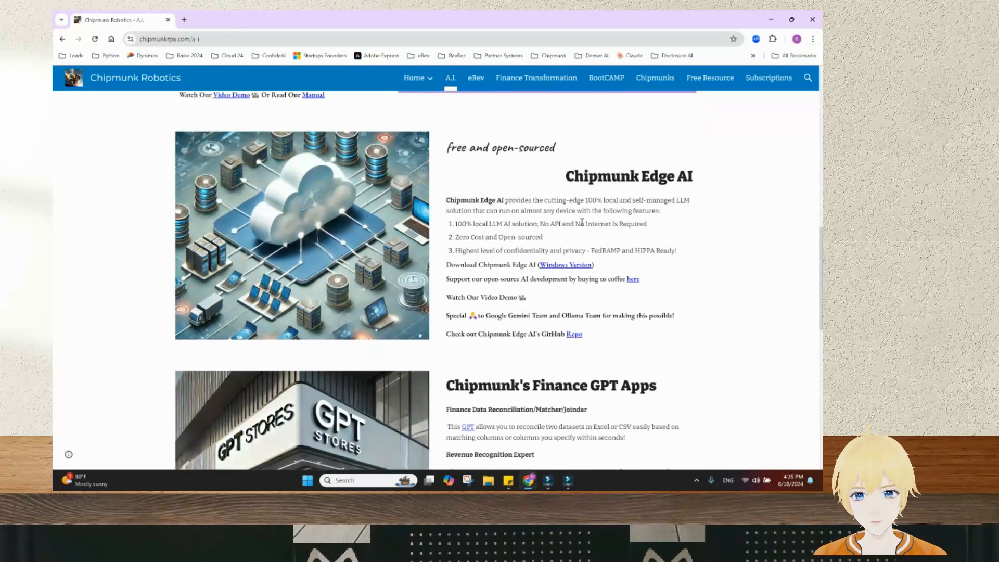
{"action": "left_click_drag", "start_coordinate": [479, 265], "coordinate": [537, 267]}
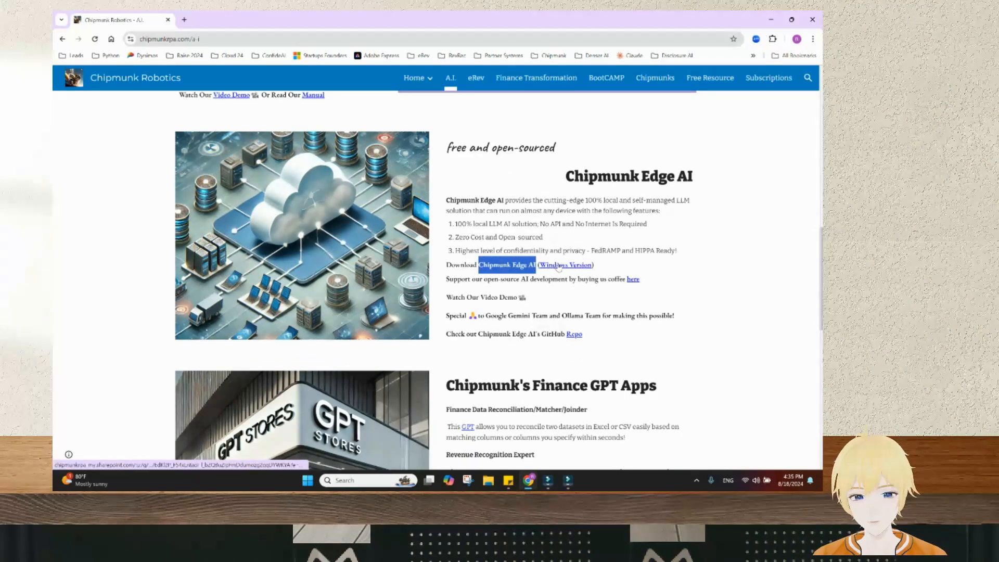
Download the Chipmunk Edge AI Installer from the Windows Version OneDrive link
{"action": "left_click", "coordinate": [558, 266]}
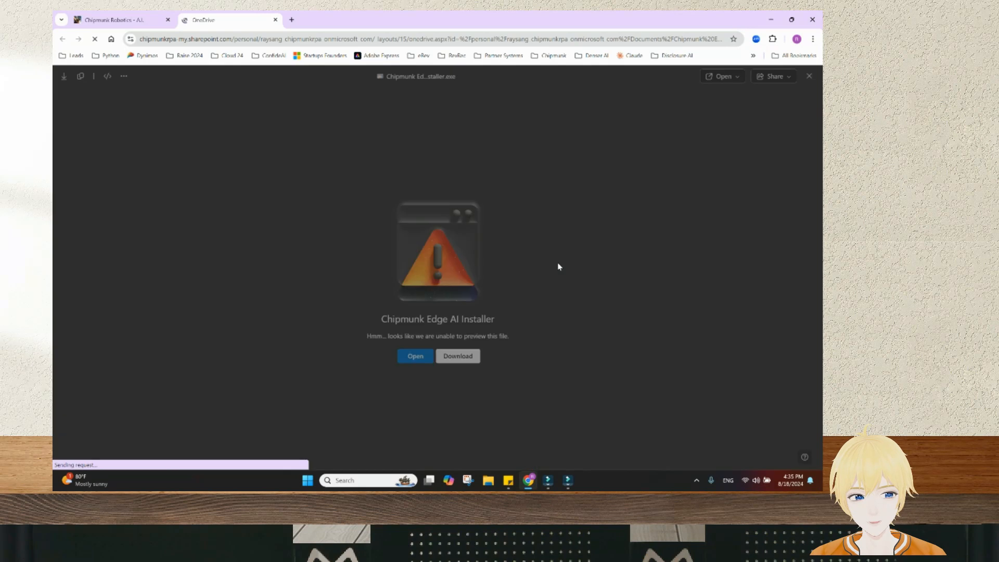
{"action": "left_click", "coordinate": [459, 359]}
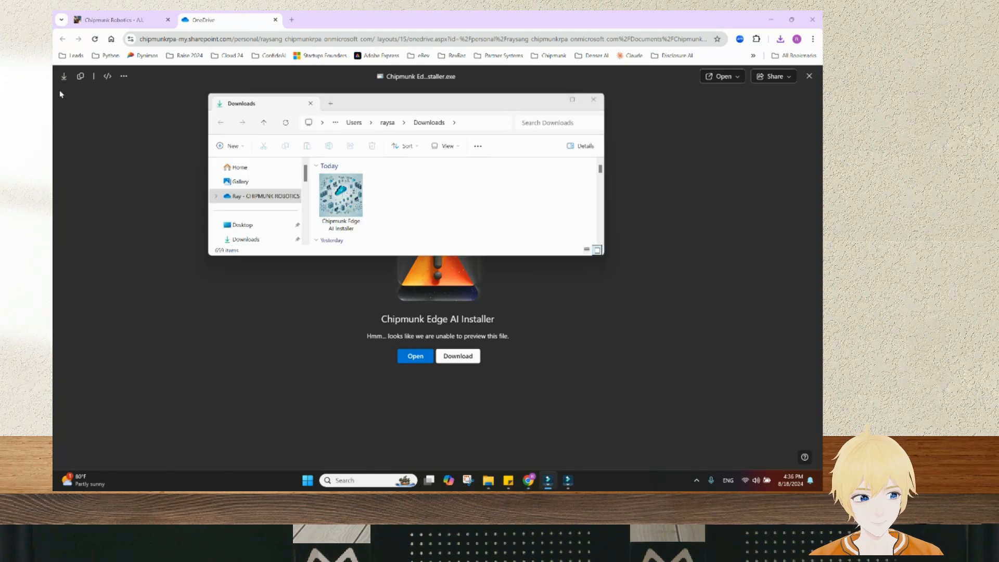
Run the installer for the current user only, in English, and accept the license
{"action": "left_click", "coordinate": [364, 191]}
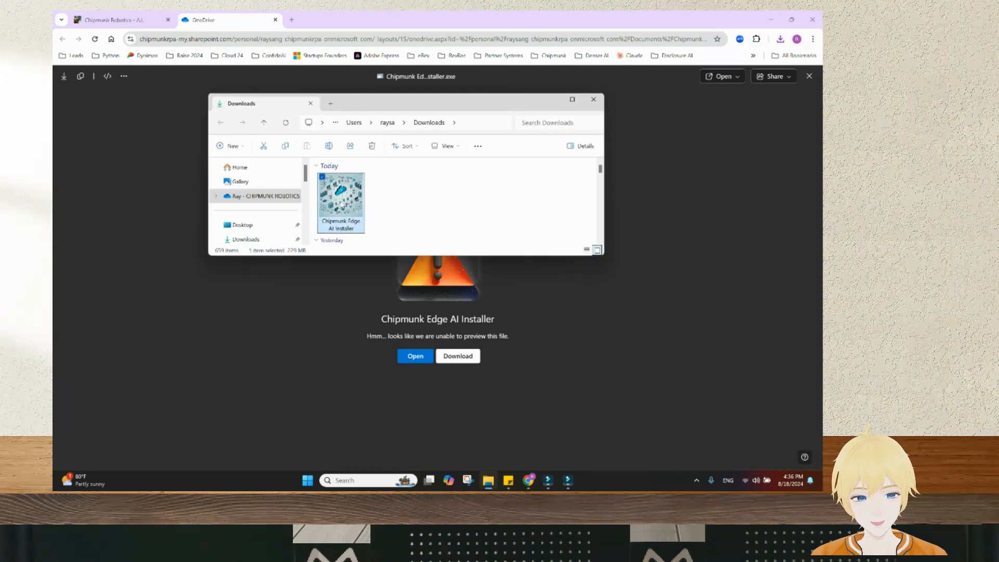
{"action": "double_click", "coordinate": [340, 198]}
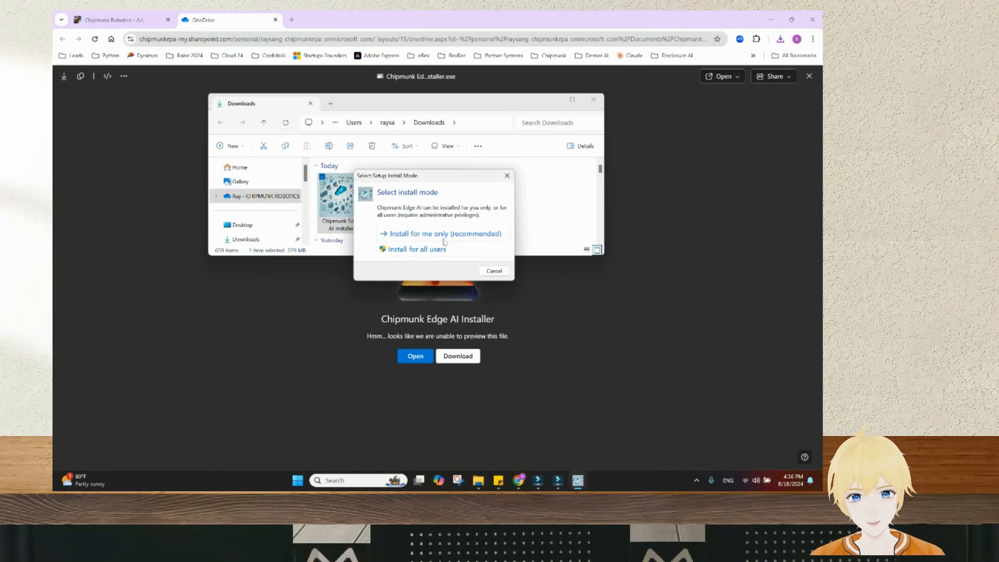
{"action": "left_click", "coordinate": [444, 238]}
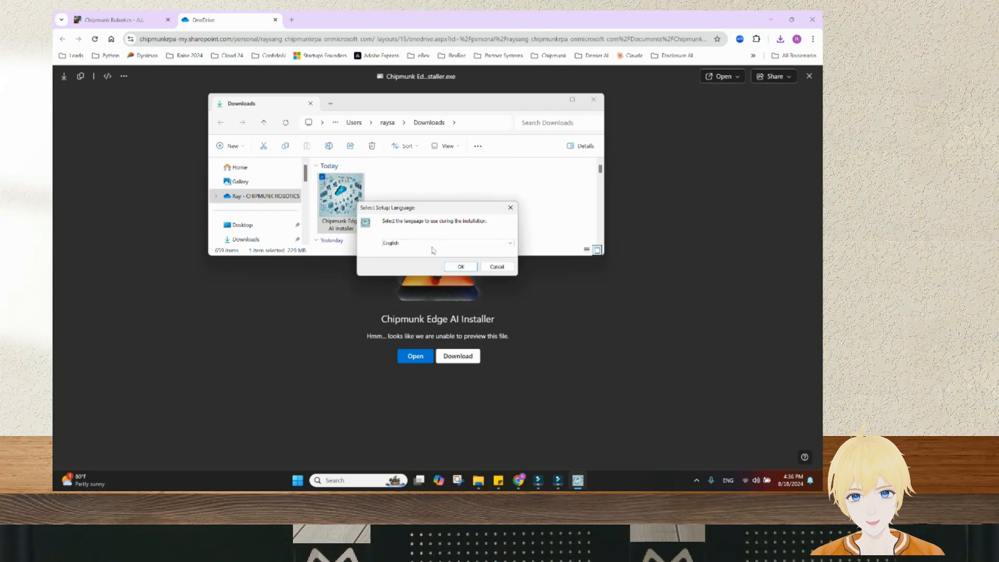
{"action": "left_click", "coordinate": [461, 267]}
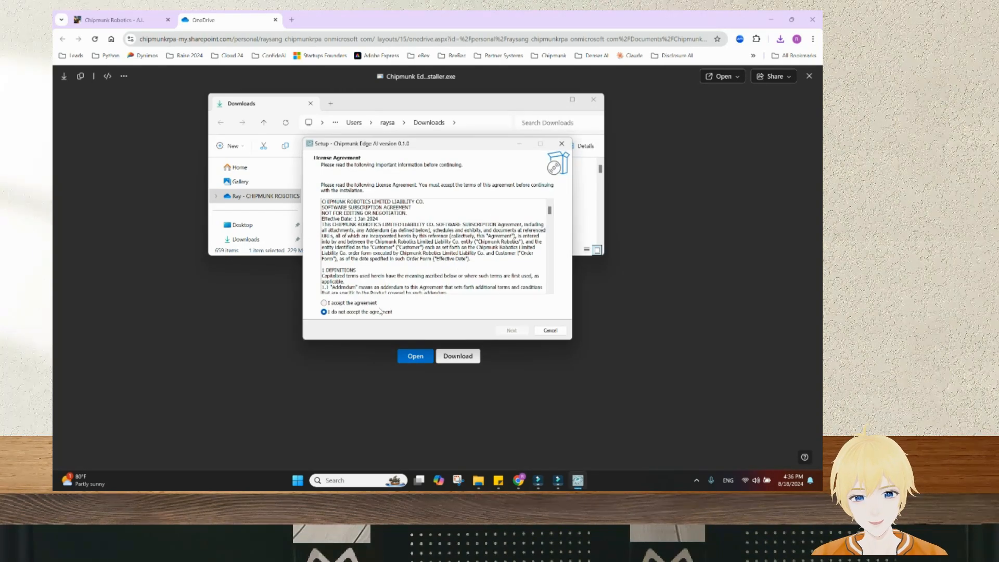
{"action": "left_click", "coordinate": [383, 303]}
{"action": "key", "text": "Return"}
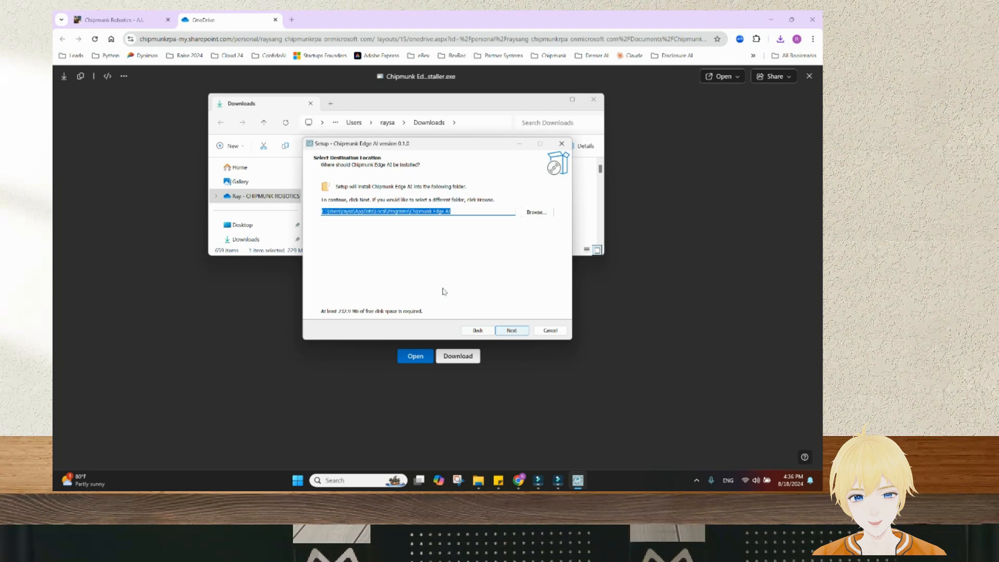
Set the install folder to C:\Chipmunk Edge AI, skip the desktop shortcut, and install
{"action": "left_click", "coordinate": [476, 213]}
{"action": "left_click", "coordinate": [411, 211]}
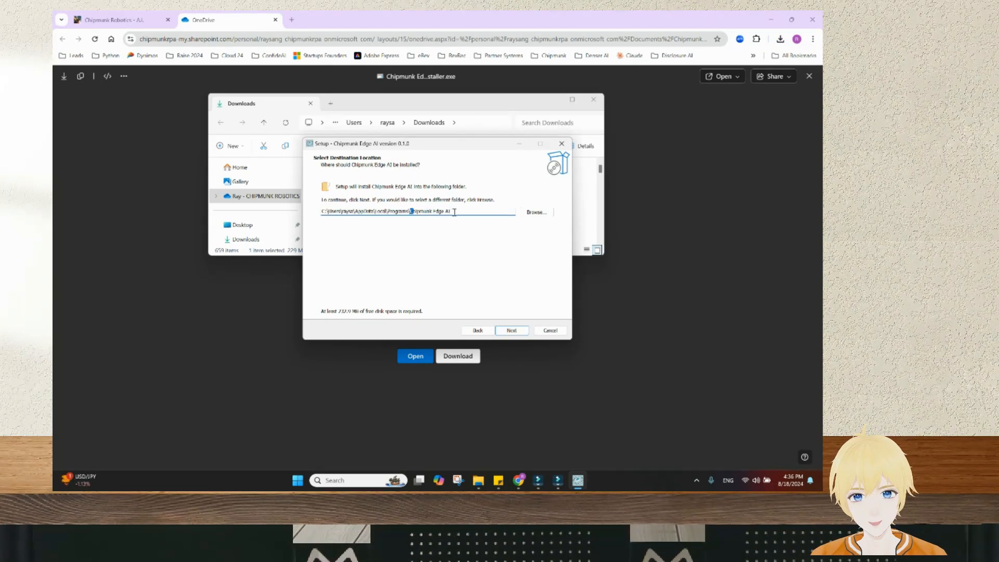
{"action": "left_click_drag", "start_coordinate": [329, 211], "coordinate": [409, 212]}
{"action": "key", "text": "BackSpace"}
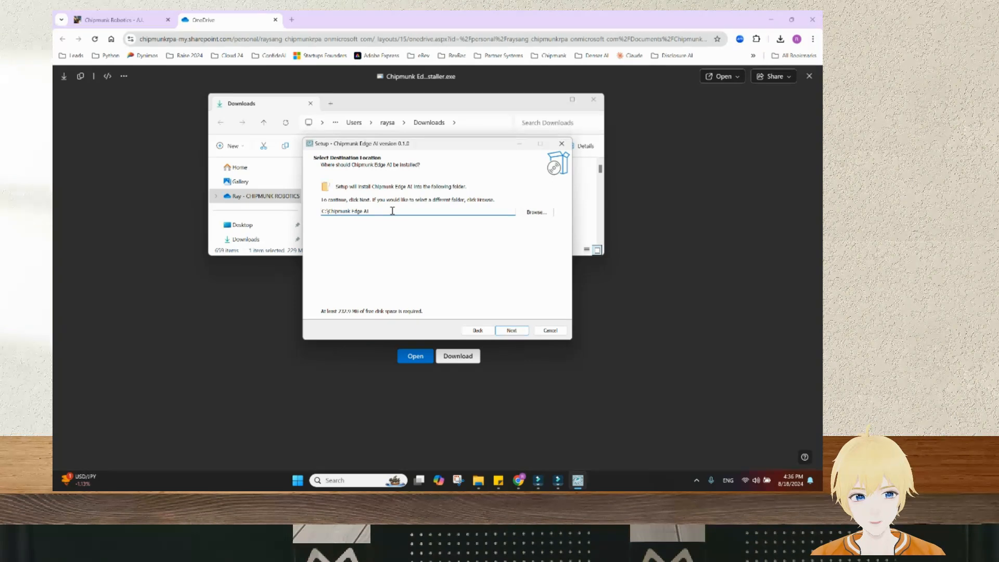
{"action": "left_click", "coordinate": [514, 331]}
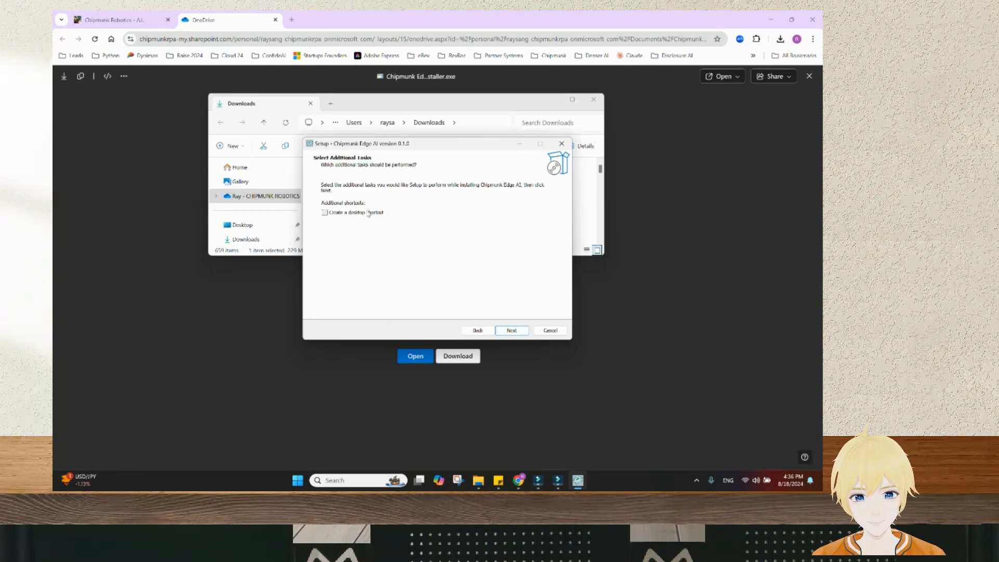
{"action": "left_click", "coordinate": [512, 331]}
{"action": "left_click", "coordinate": [513, 332]}
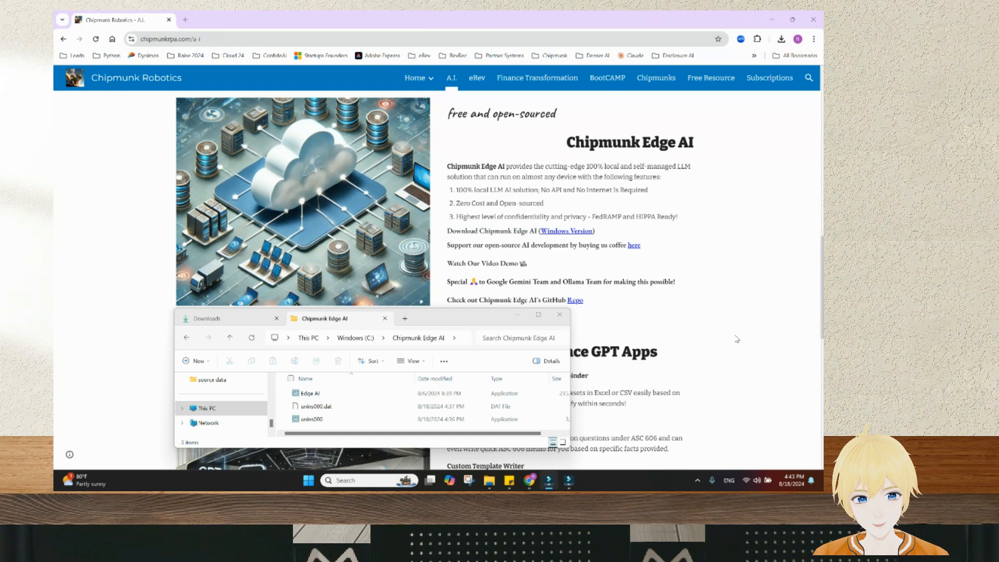
Start Edge AI from the C:\Chipmunk Edge AI folder to launch its local server
{"action": "left_click", "coordinate": [378, 395]}
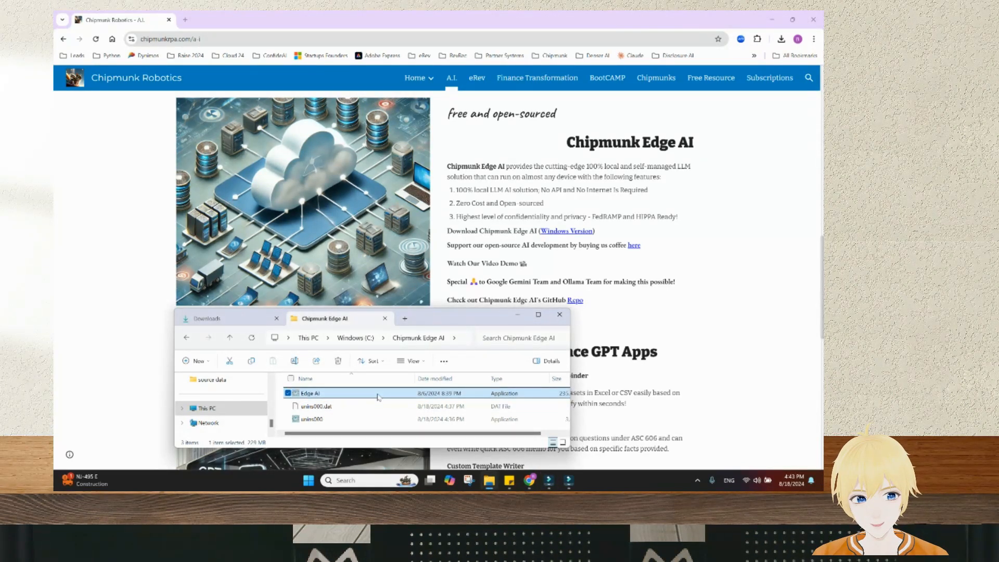
{"action": "double_click", "coordinate": [379, 394]}
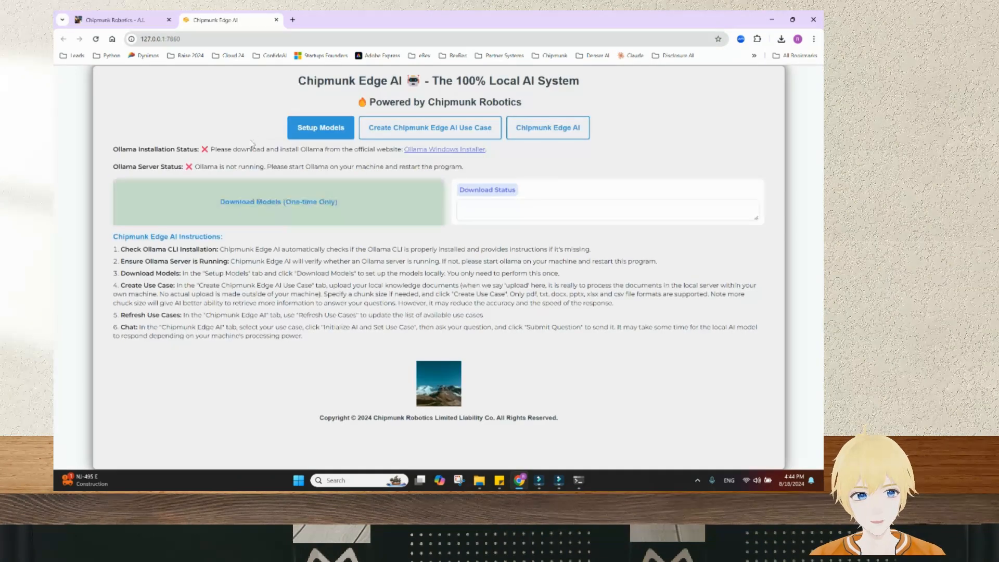
{"action": "left_click", "coordinate": [200, 39]}
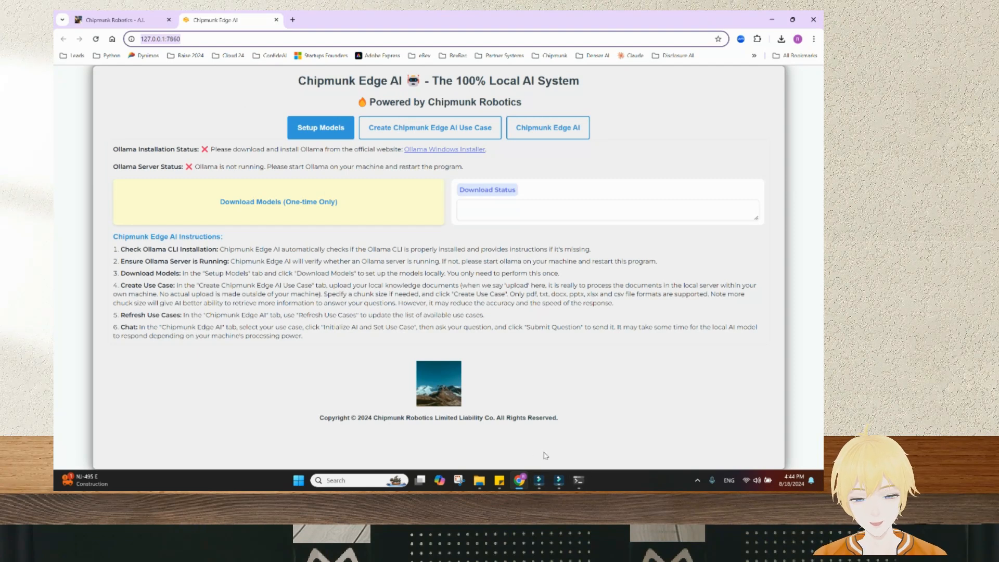
{"action": "left_click", "coordinate": [578, 480]}
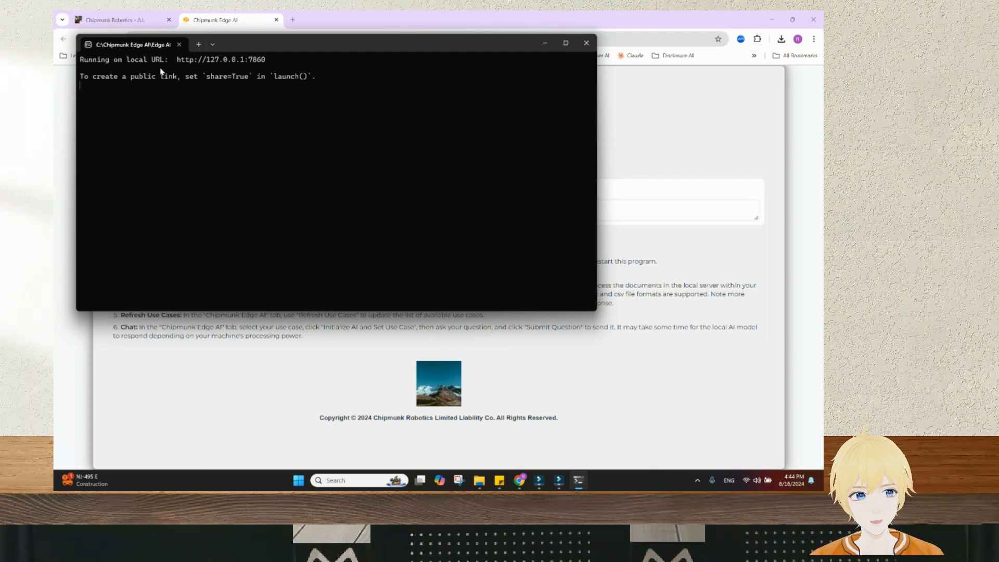
{"action": "left_click", "coordinate": [328, 372]}
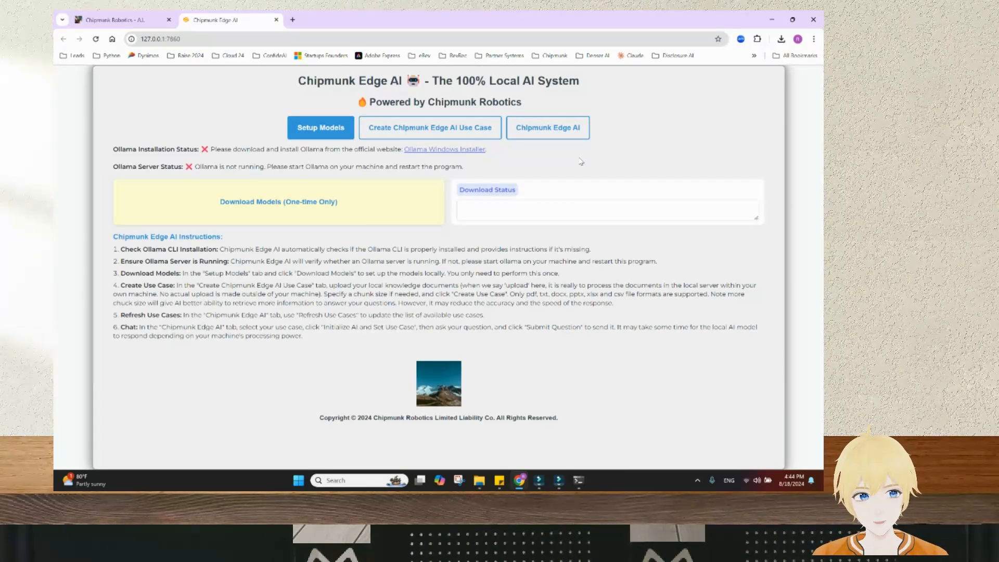
{"action": "left_click_drag", "start_coordinate": [115, 151], "coordinate": [201, 150]}
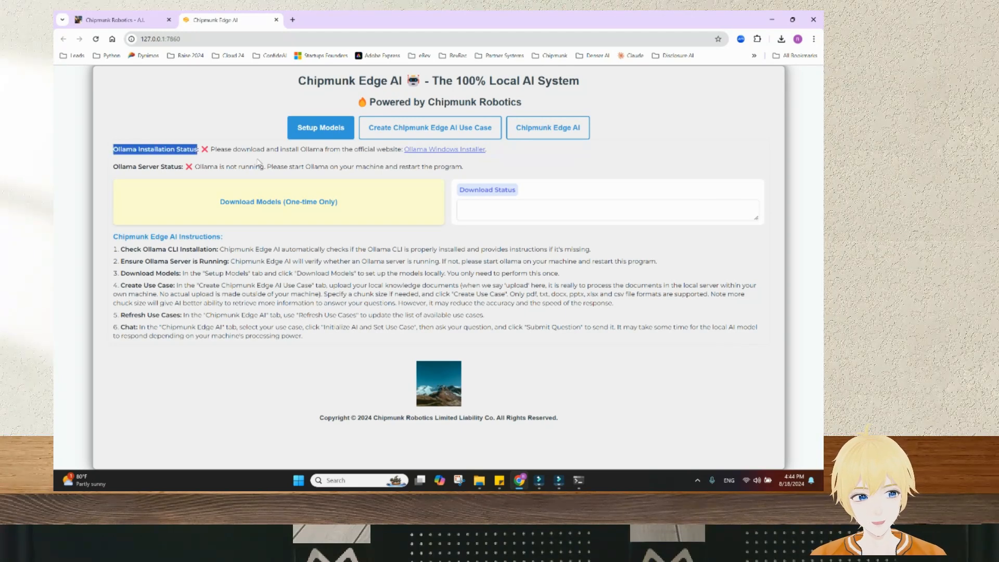
{"action": "left_click", "coordinate": [284, 152]}
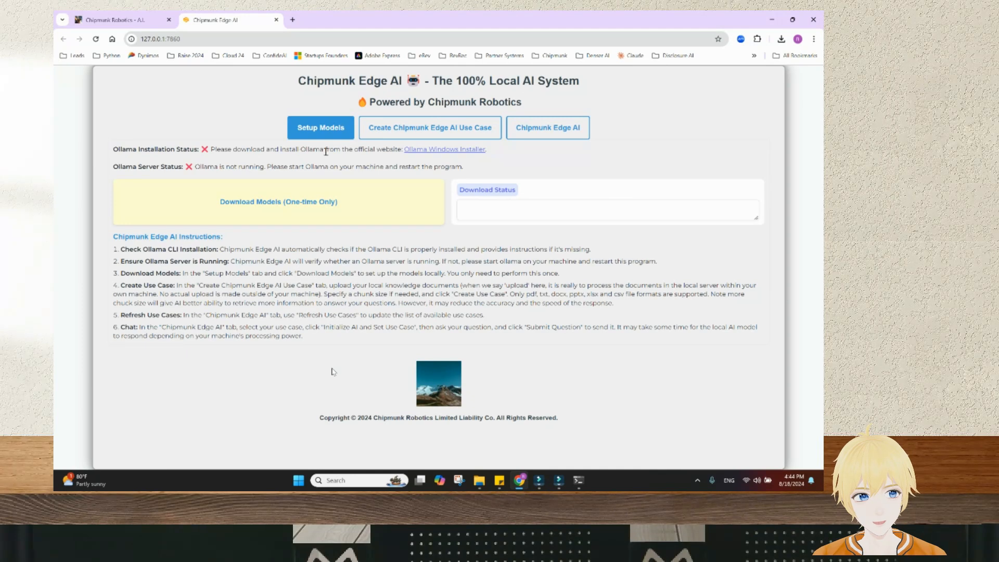
Download the Ollama Windows installer and run OllamaSetup from the Downloads folder
{"action": "left_click", "coordinate": [421, 150]}
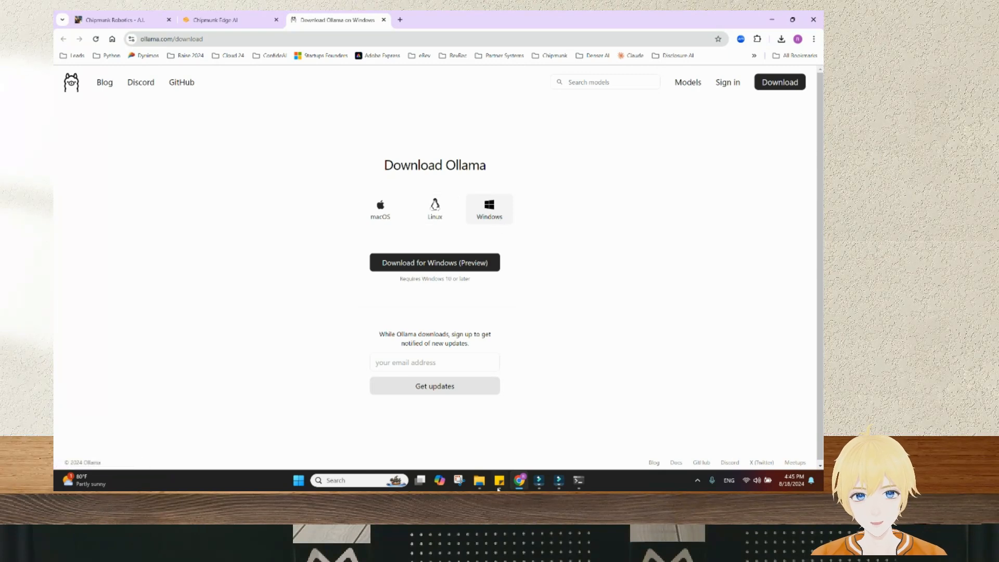
{"action": "left_click", "coordinate": [479, 480]}
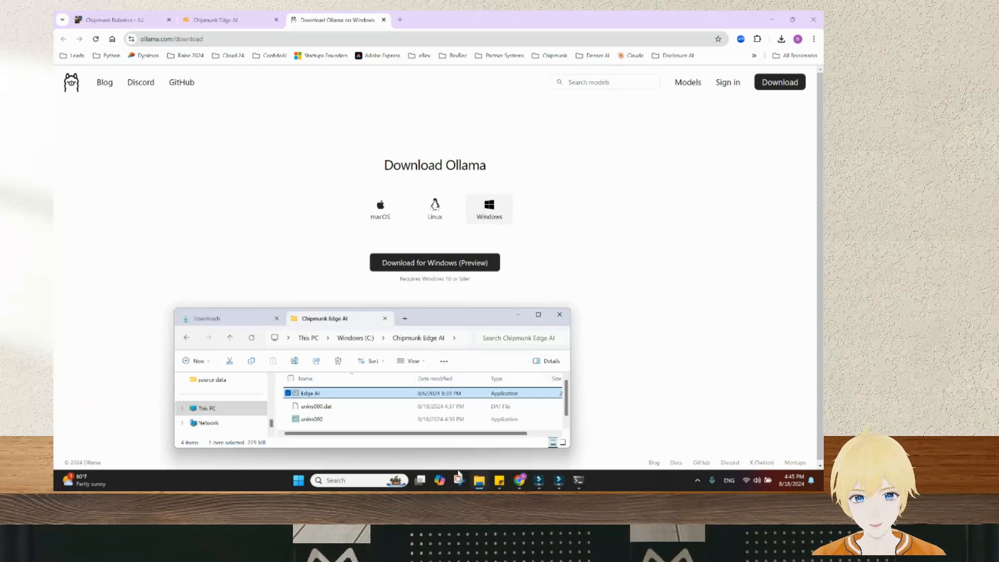
{"action": "left_click", "coordinate": [241, 324]}
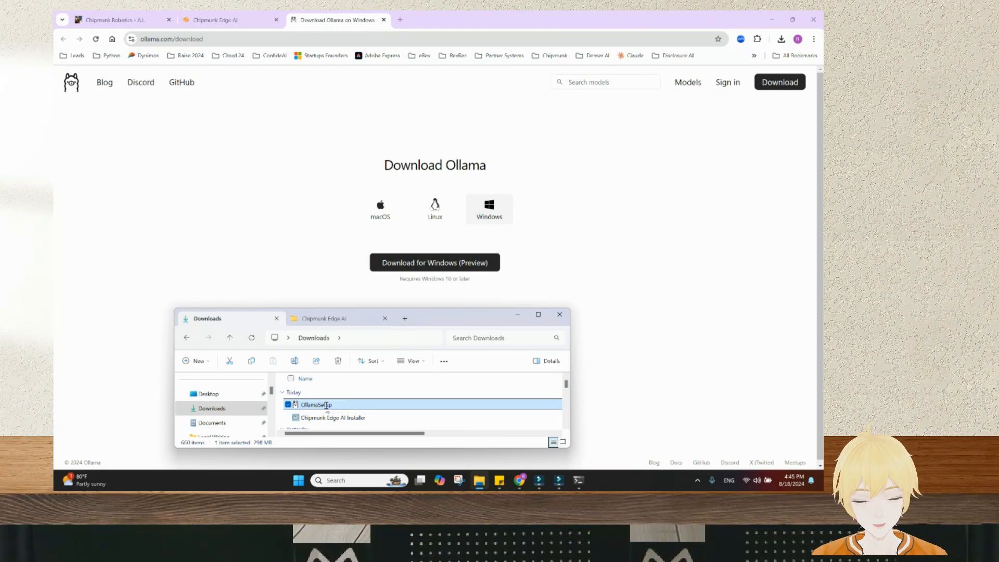
{"action": "left_click", "coordinate": [358, 408]}
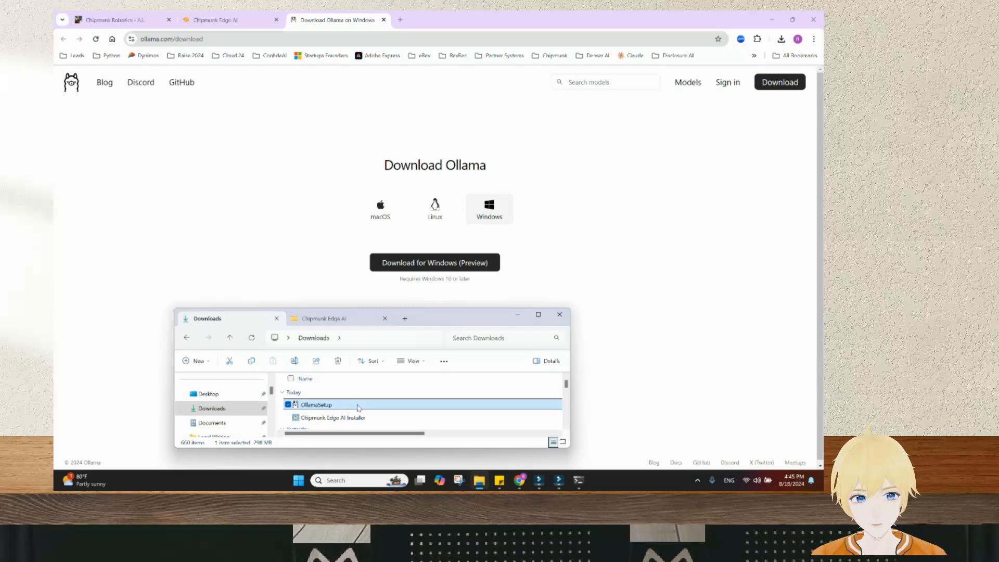
{"action": "double_click", "coordinate": [358, 407]}
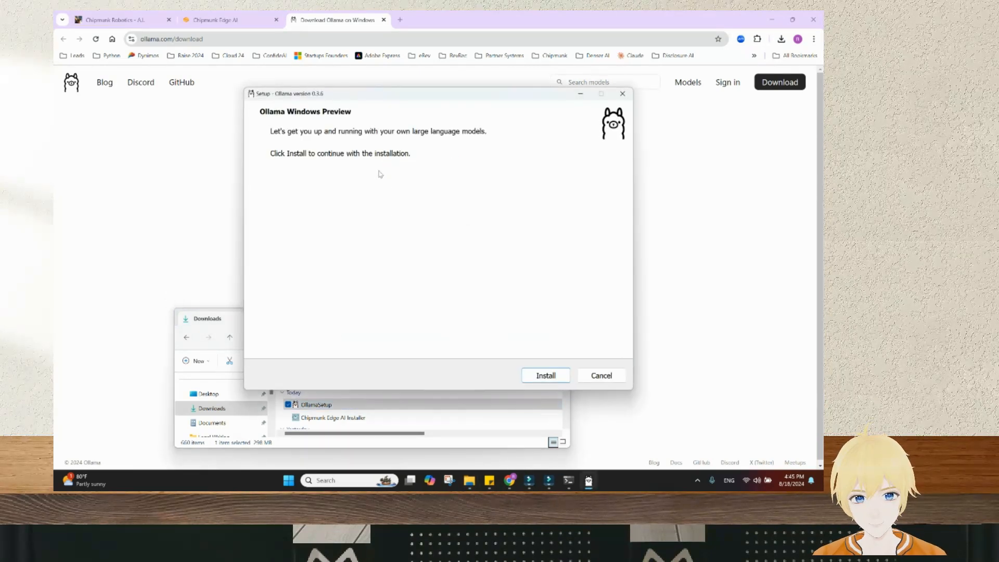
Complete the Ollama 0.3.6 installation and go back to the Chipmunk Edge AI browser tab
{"action": "left_click", "coordinate": [541, 376]}
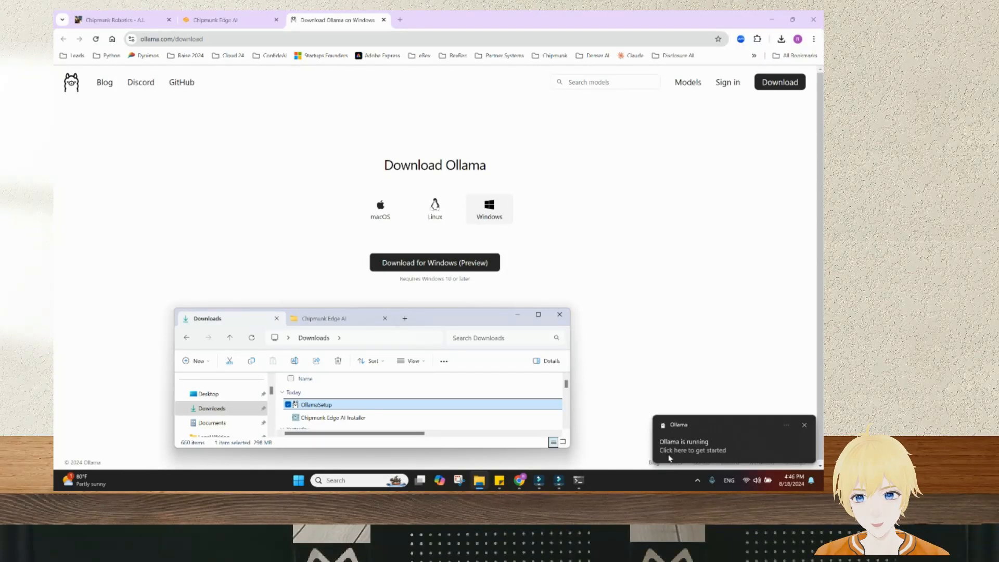
{"action": "left_click", "coordinate": [804, 425]}
{"action": "left_click", "coordinate": [425, 337]}
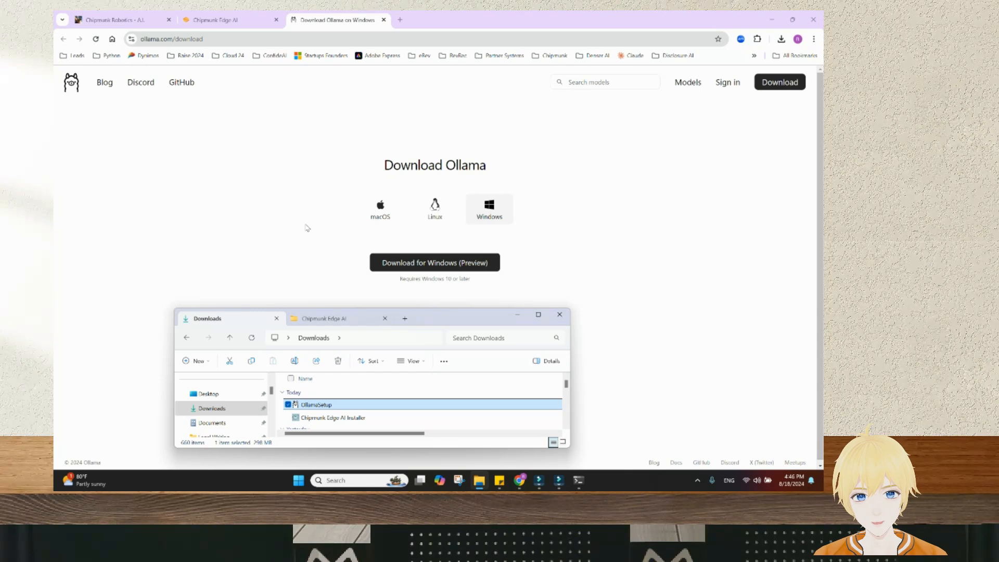
{"action": "left_click", "coordinate": [223, 18]}
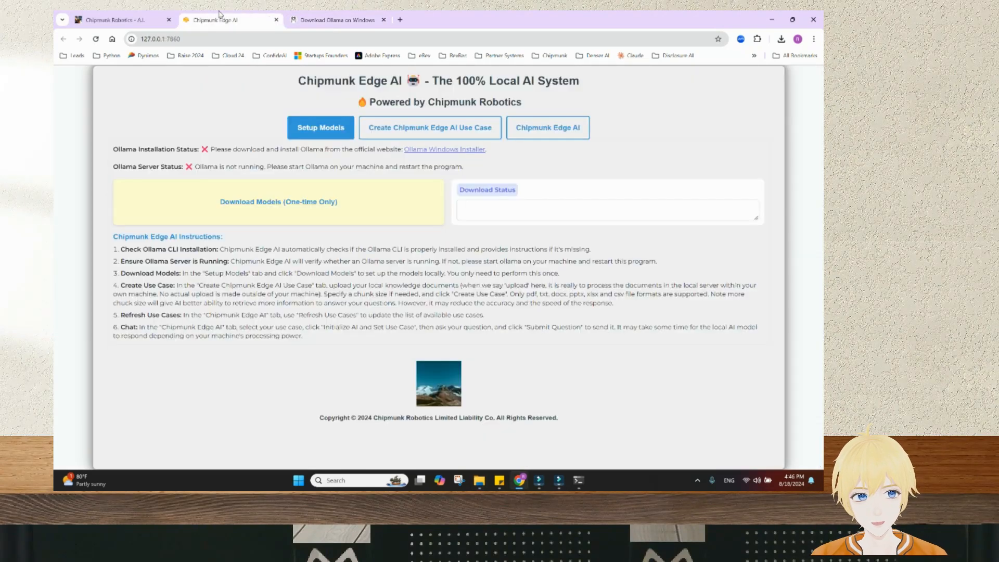
Close the stale Chipmunk Edge AI tab and its old server window
{"action": "left_click", "coordinate": [276, 20]}
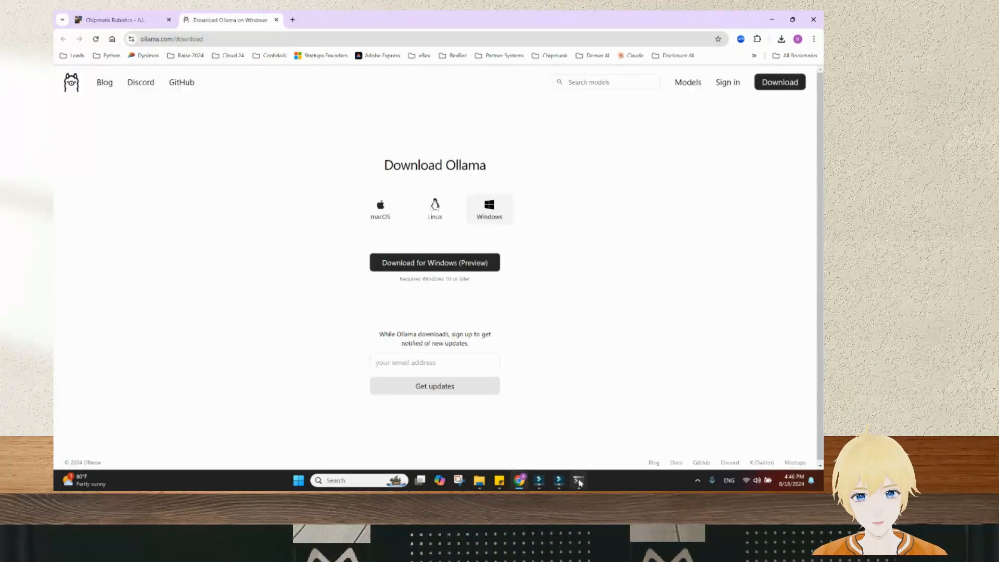
{"action": "left_click", "coordinate": [578, 479]}
{"action": "left_click", "coordinate": [584, 41]}
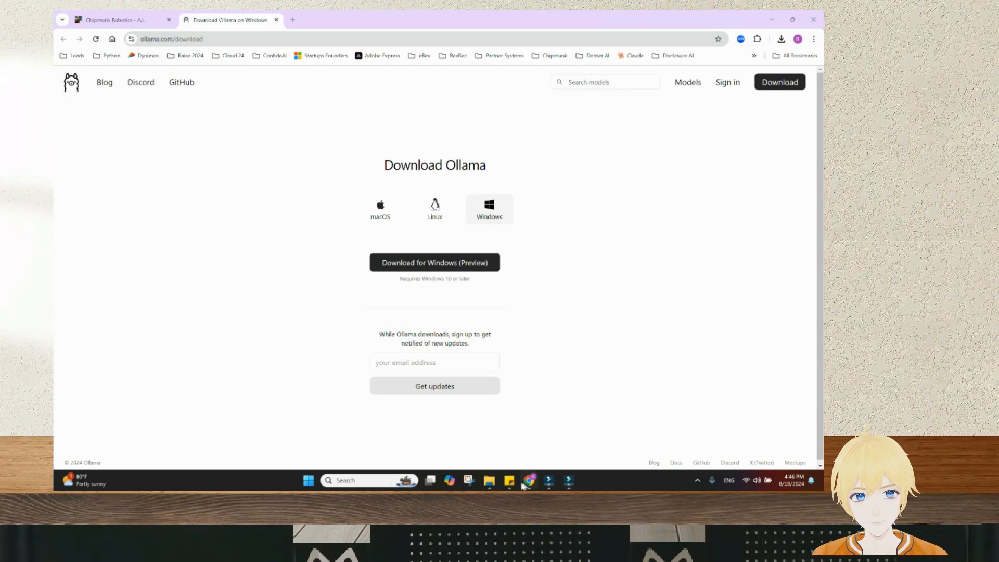
Relaunch Edge AI from the C:\Chipmunk Edge AI folder
{"action": "left_click", "coordinate": [490, 479]}
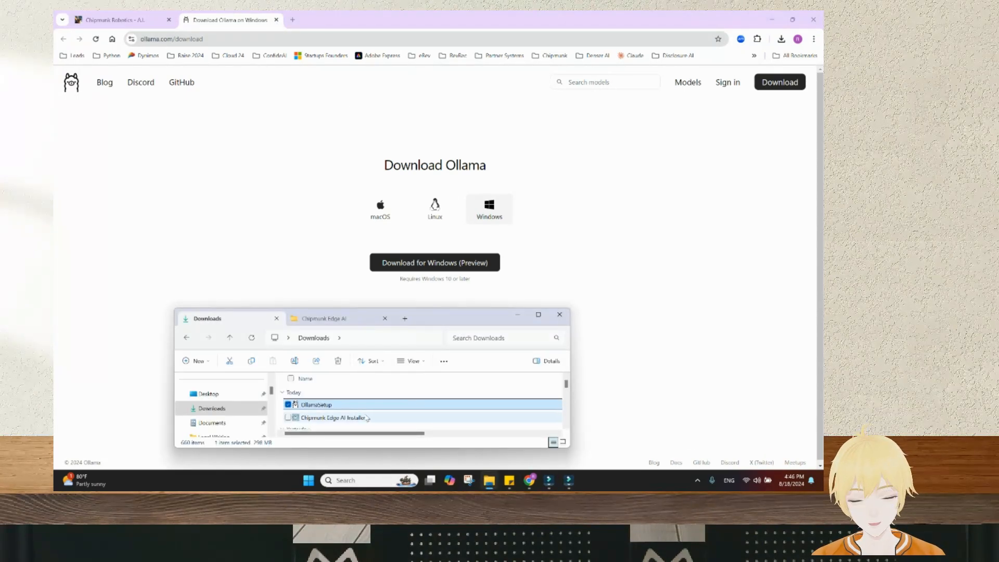
{"action": "left_click", "coordinate": [319, 324]}
{"action": "double_click", "coordinate": [310, 394]}
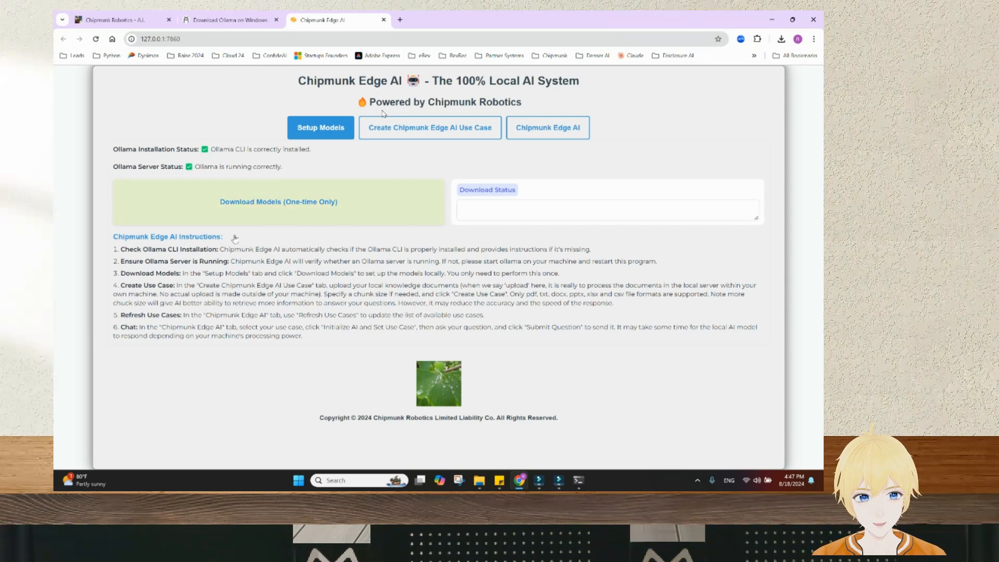
{"action": "left_click_drag", "start_coordinate": [113, 150], "coordinate": [316, 158]}
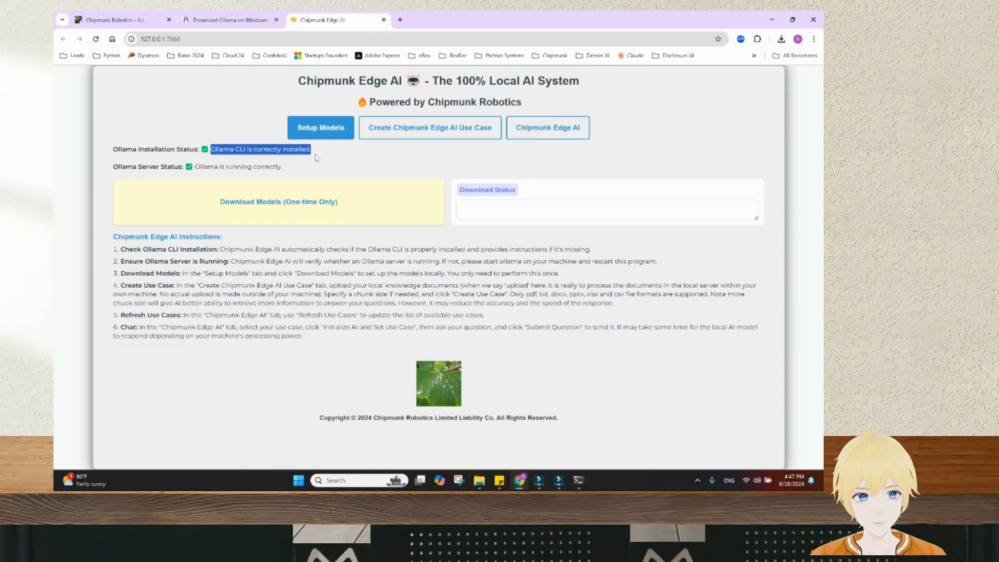
{"action": "left_click", "coordinate": [317, 158]}
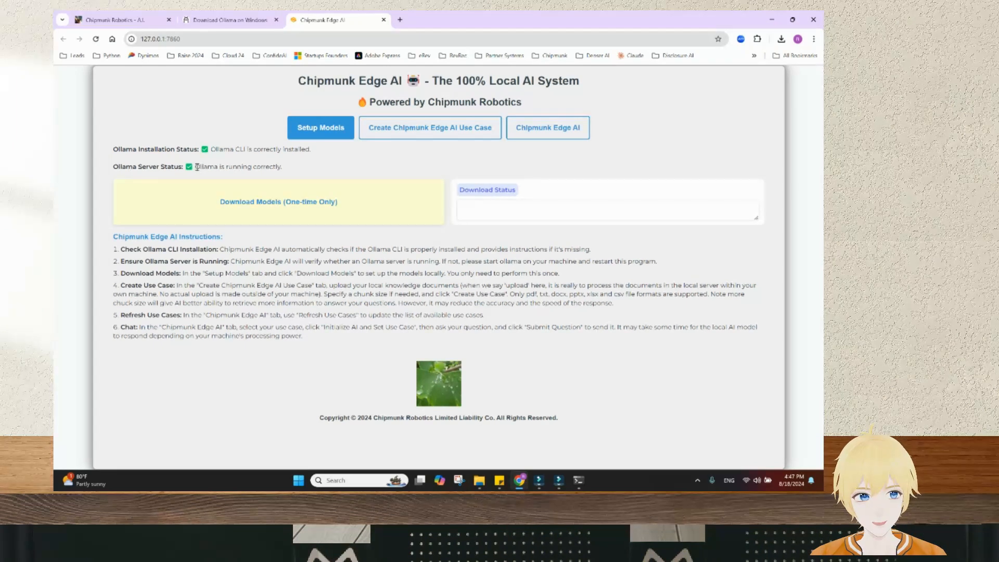
{"action": "left_click_drag", "start_coordinate": [197, 166], "coordinate": [282, 167]}
{"action": "left_click", "coordinate": [302, 165]}
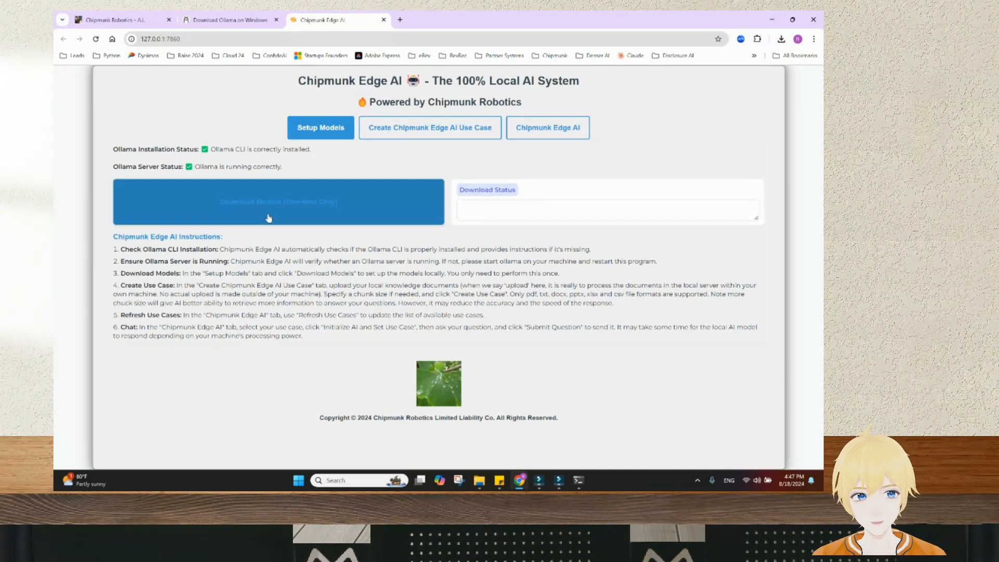
Run Download Models (One-time Only) and watch the 1.6 GB and 274 MB pulls succeed
{"action": "left_click", "coordinate": [353, 218]}
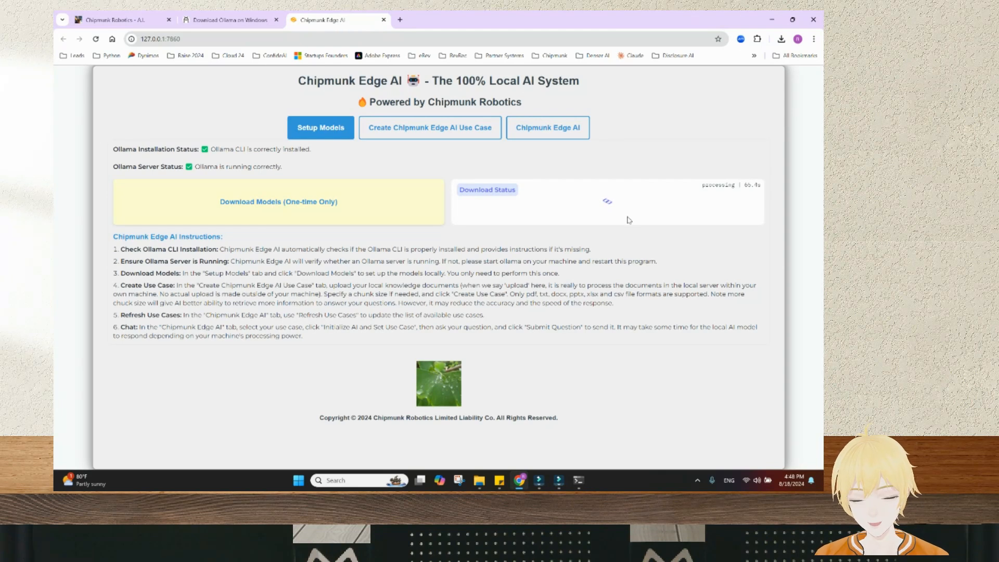
{"action": "mouse_move", "coordinate": [582, 481]}
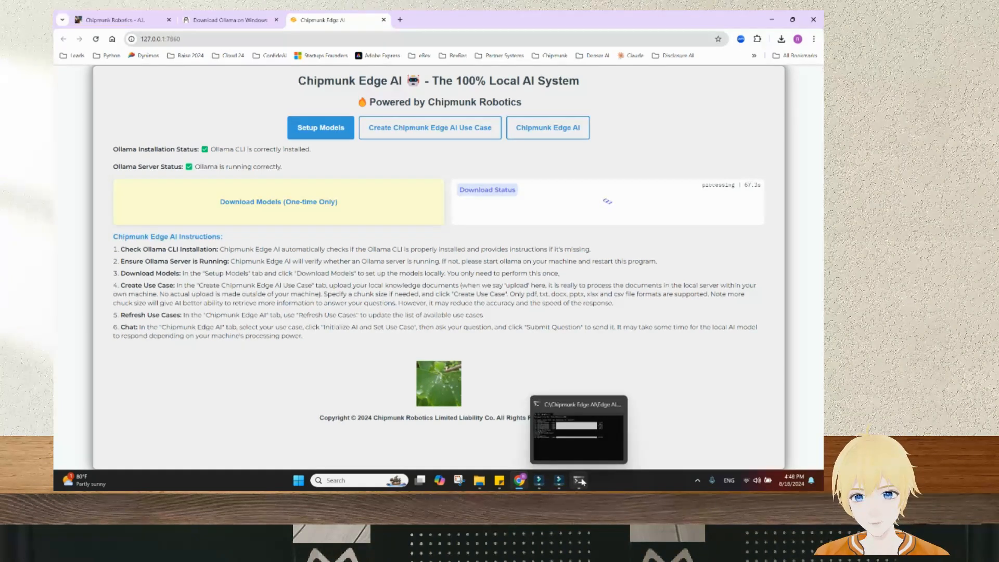
{"action": "left_click", "coordinate": [579, 431]}
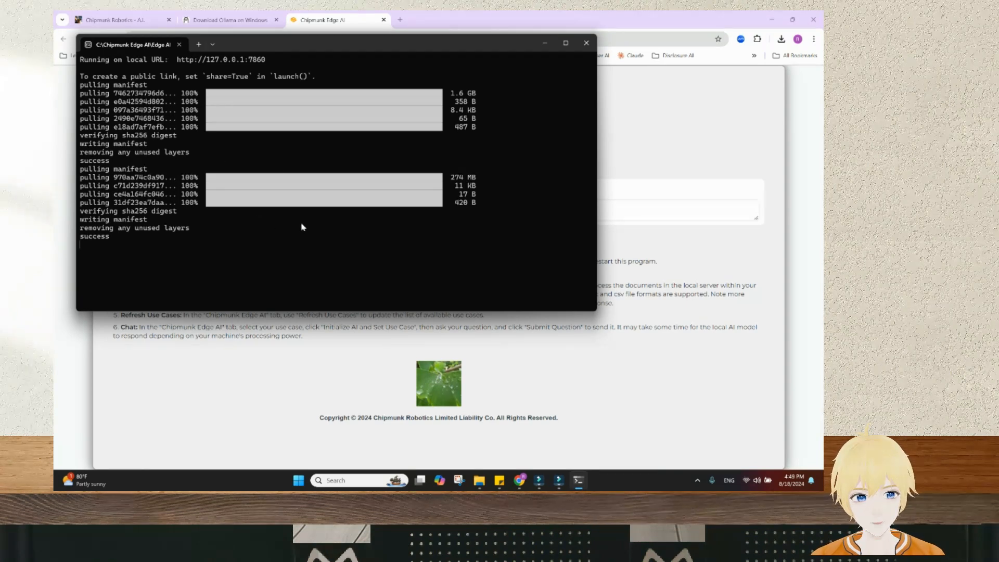
{"action": "left_click", "coordinate": [714, 284]}
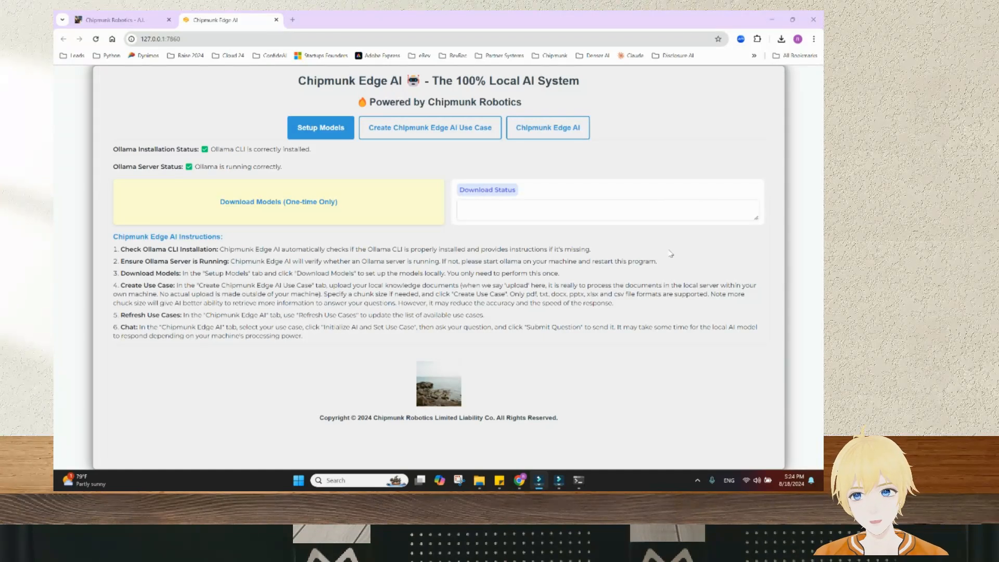
Open the Create Use Case form and select Resume and IRS FBAR Reference Guide in For Edge AI Demo
{"action": "left_click", "coordinate": [454, 133]}
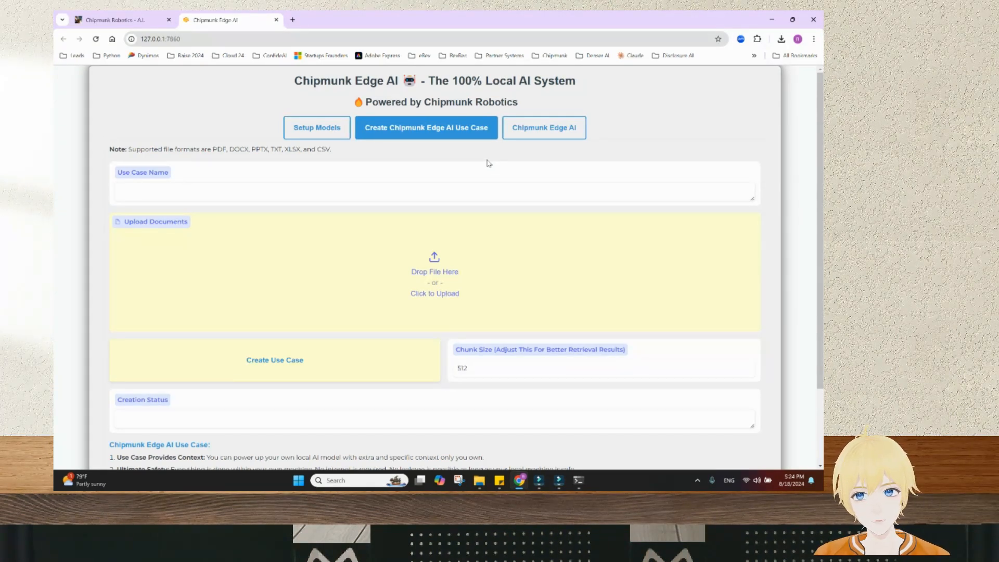
{"action": "left_click", "coordinate": [480, 479]}
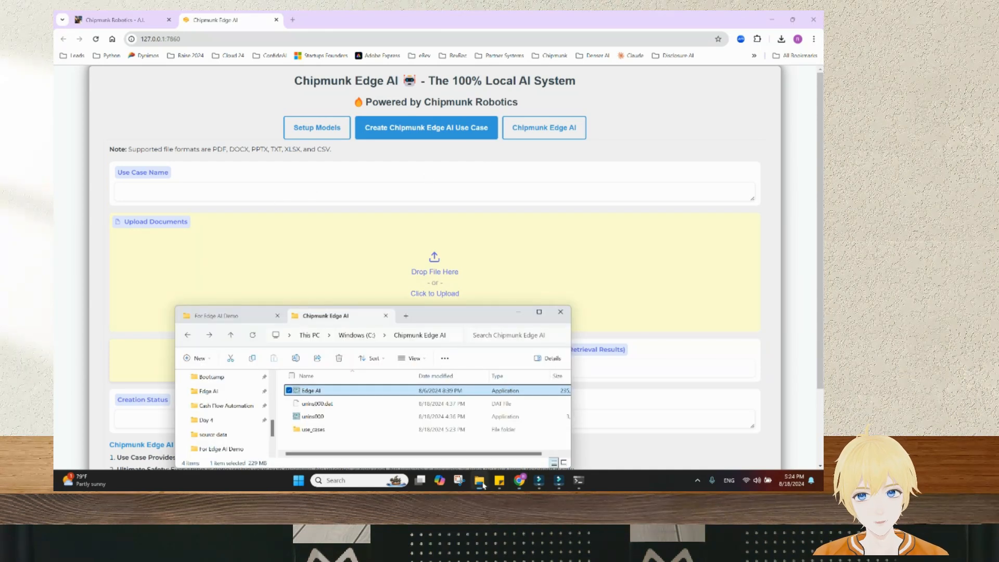
{"action": "left_click", "coordinate": [229, 318]}
{"action": "left_click", "coordinate": [332, 394]}
{"action": "left_click", "coordinate": [329, 406]}
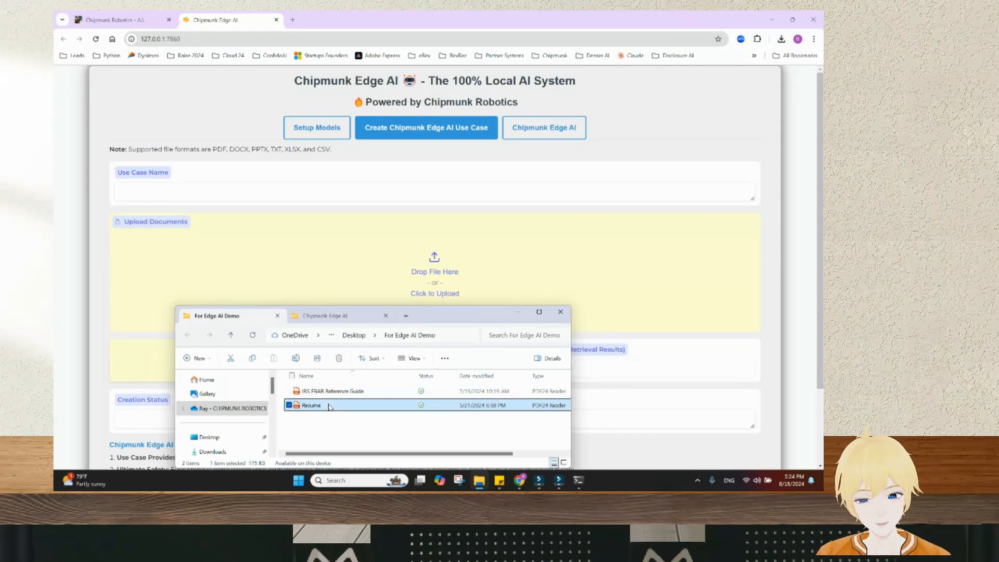
{"action": "left_click", "coordinate": [334, 394]}
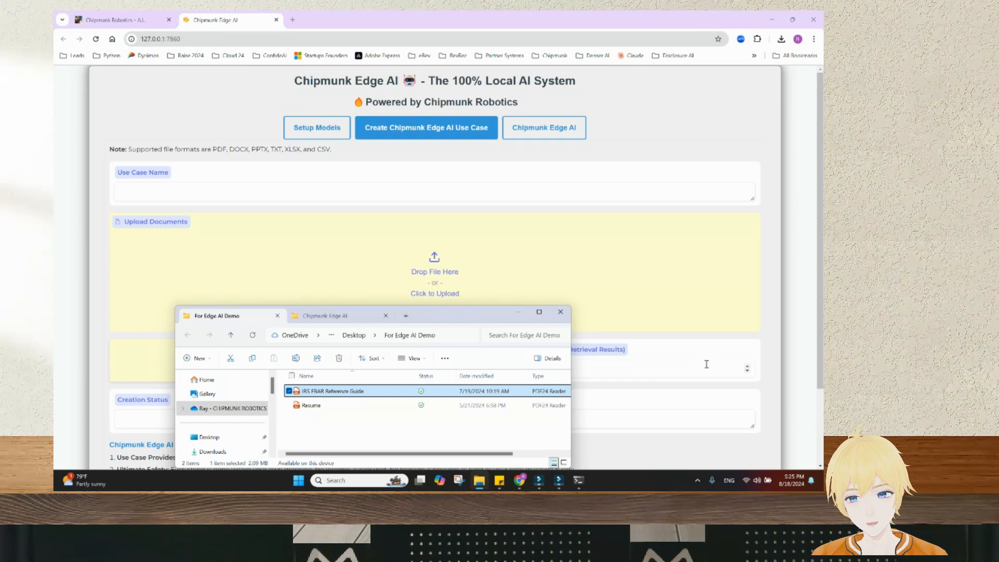
Switch Wi-Fi off in Quick Settings and confirm it stays off
{"action": "left_click", "coordinate": [757, 480]}
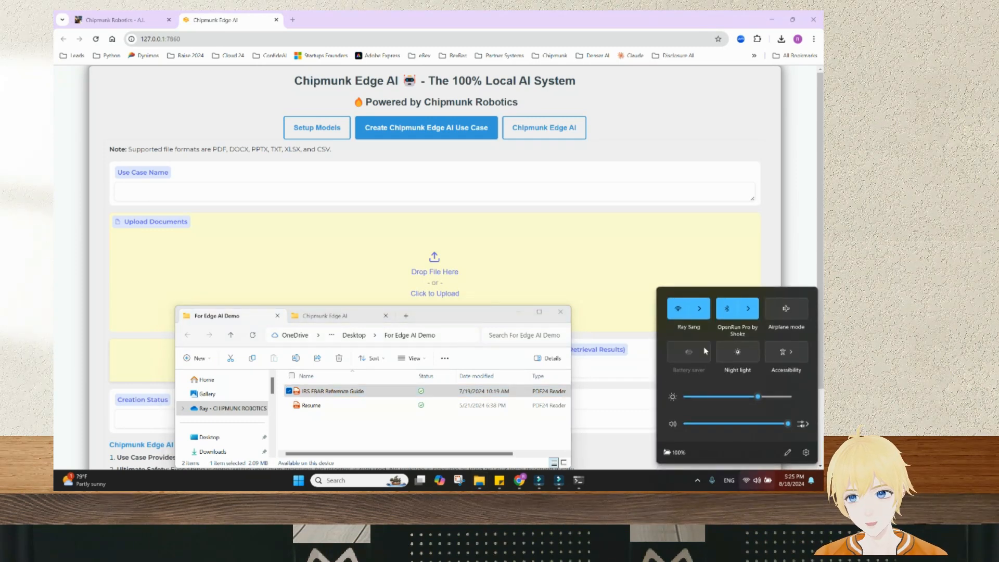
{"action": "left_click", "coordinate": [678, 309]}
{"action": "left_click", "coordinate": [800, 277]}
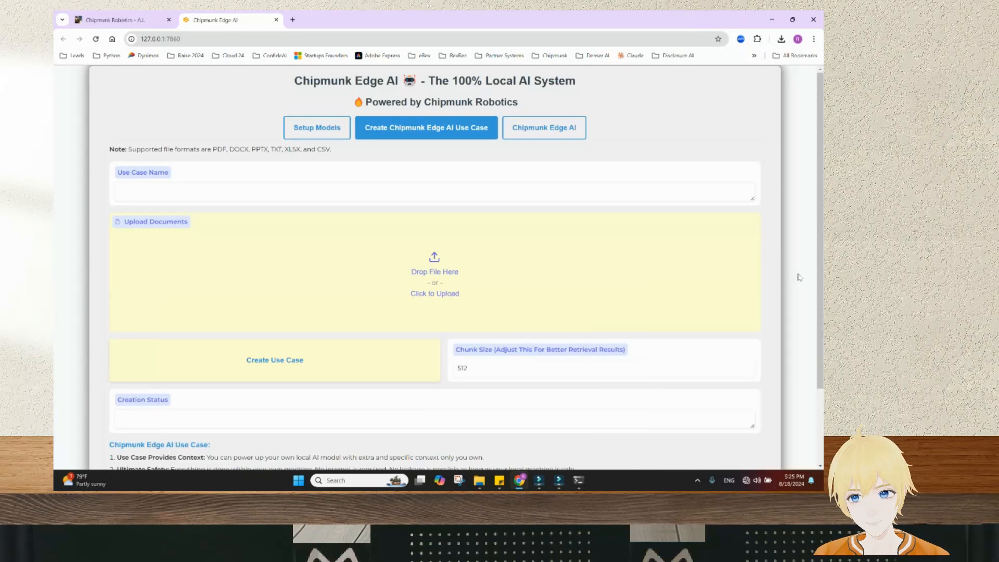
{"action": "left_click", "coordinate": [753, 480]}
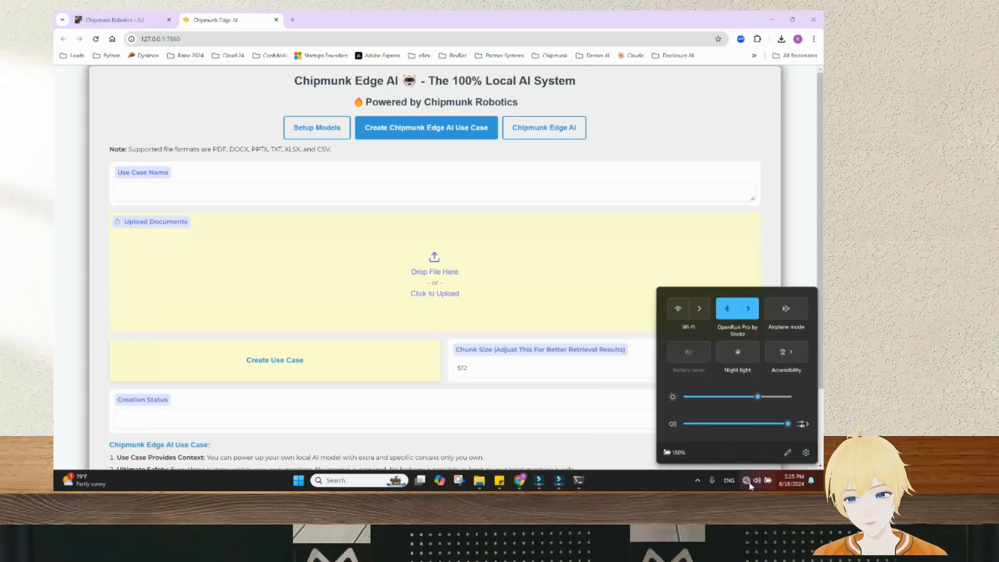
{"action": "left_click", "coordinate": [753, 480]}
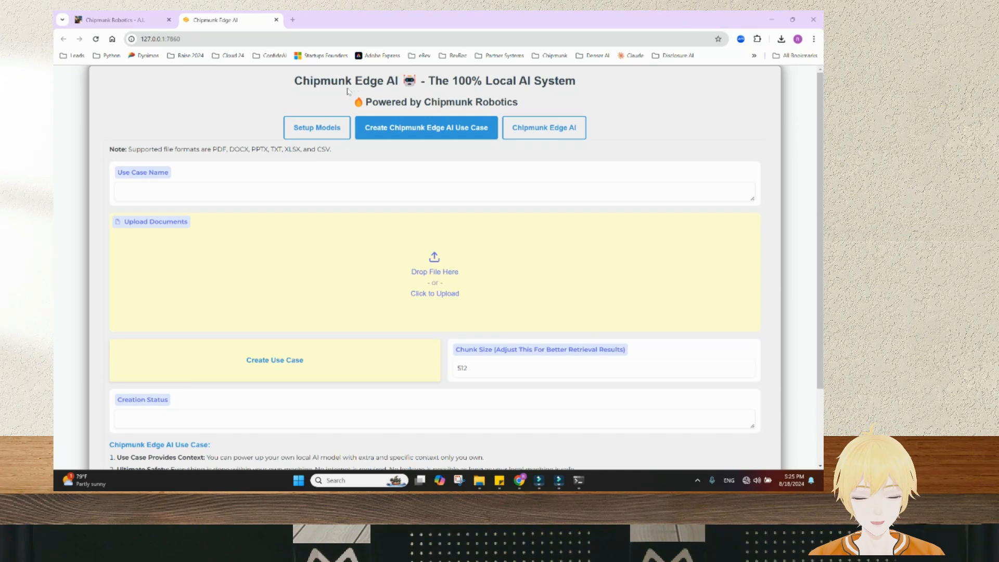
Create the 'Resume' use case from Resume.pdf, dragged in from File Explorer, with chunk size 512
{"action": "left_click", "coordinate": [213, 197]}
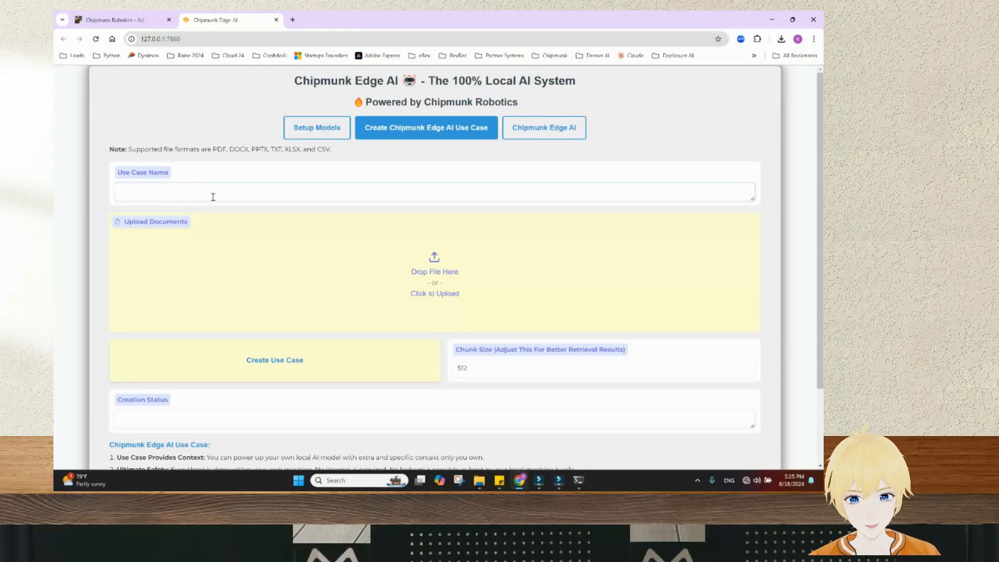
{"action": "type", "text": "Resume"}
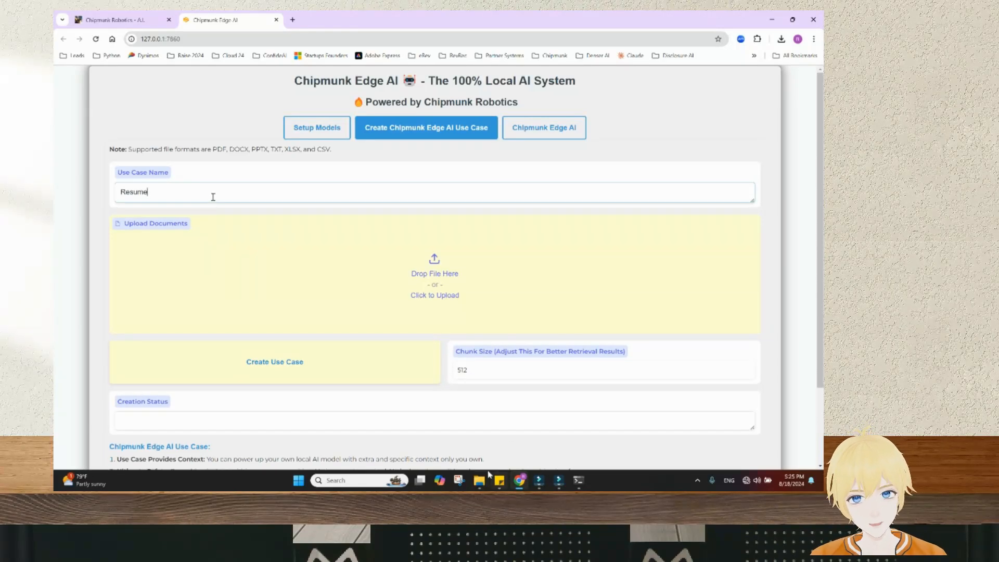
{"action": "left_click", "coordinate": [479, 480]}
{"action": "left_click", "coordinate": [319, 409]}
{"action": "left_click_drag", "start_coordinate": [319, 409], "coordinate": [495, 281]}
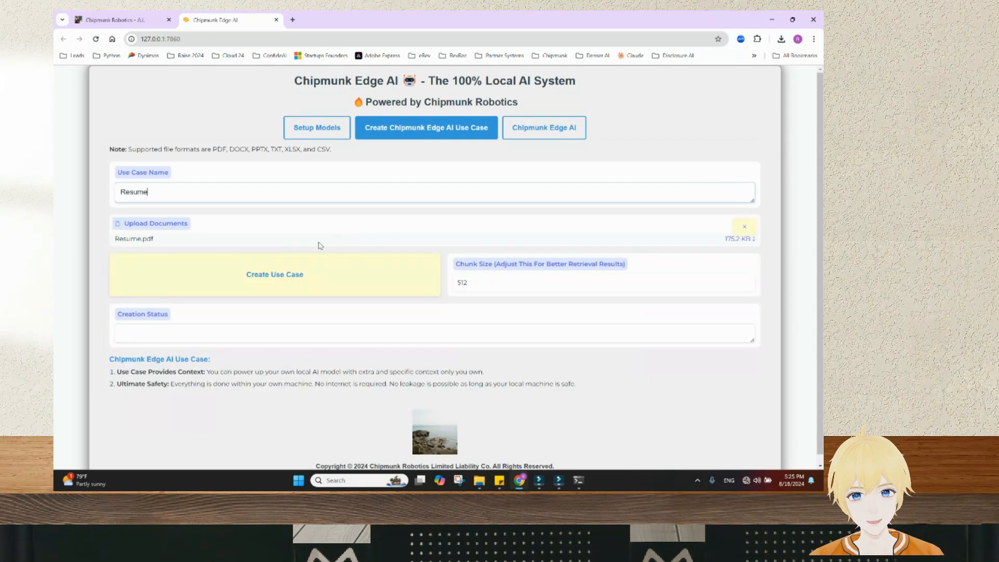
{"action": "left_click", "coordinate": [335, 275]}
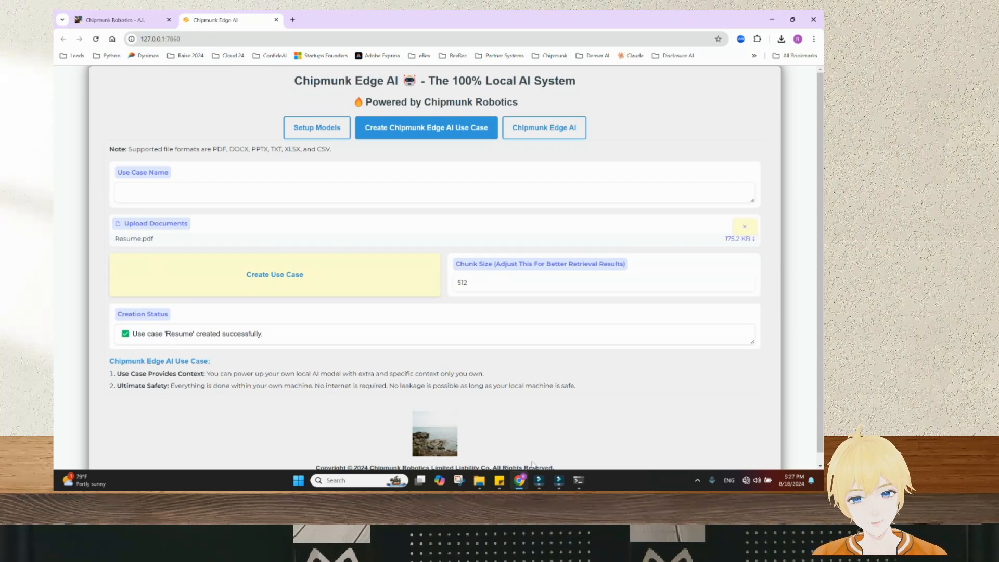
Inspect the index files in C:\Chipmunk Edge AI\use_cases\Resume, then open the chatbot page
{"action": "left_click", "coordinate": [479, 484]}
{"action": "left_click", "coordinate": [322, 318]}
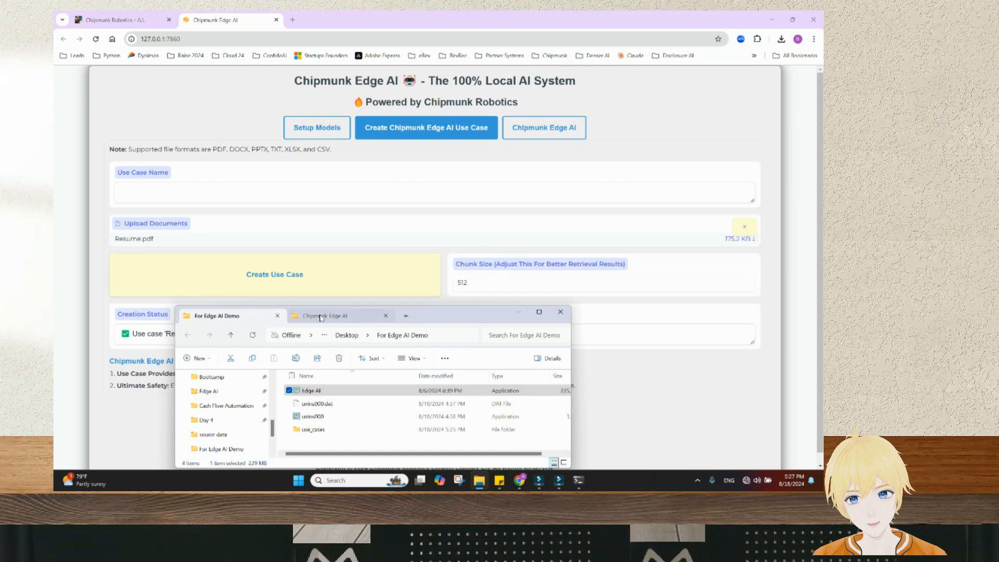
{"action": "left_click", "coordinate": [340, 431]}
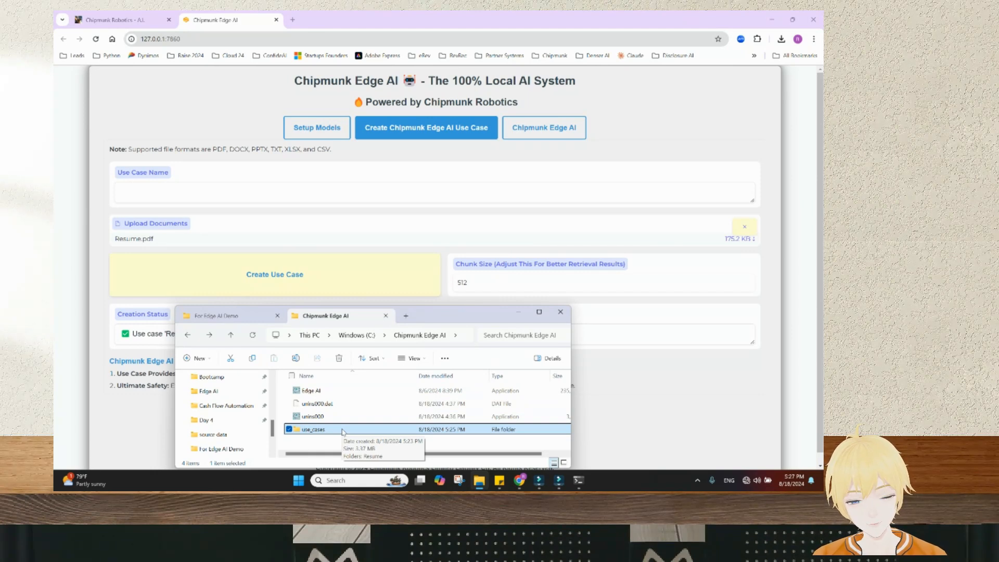
{"action": "double_click", "coordinate": [331, 430]}
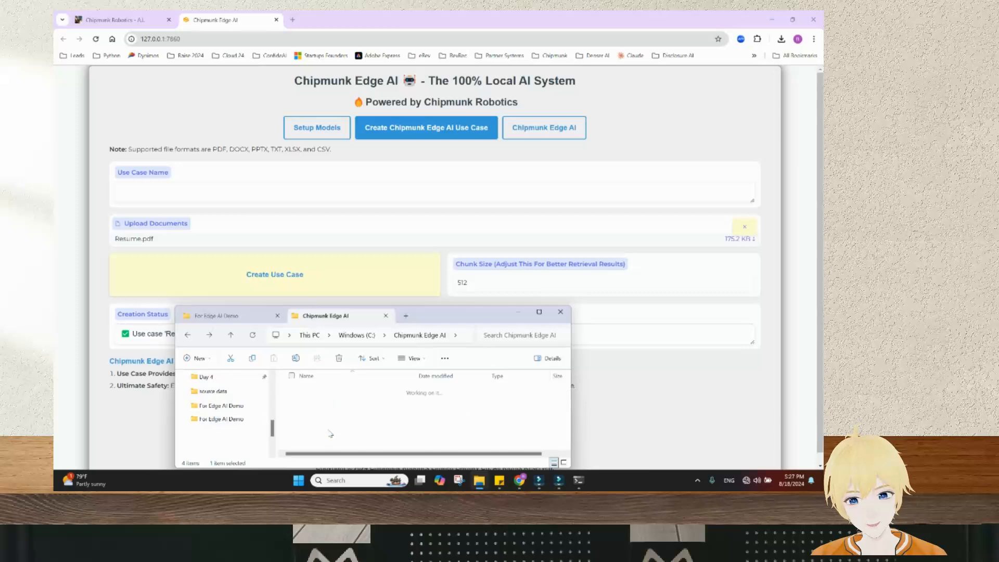
{"action": "left_click", "coordinate": [320, 395]}
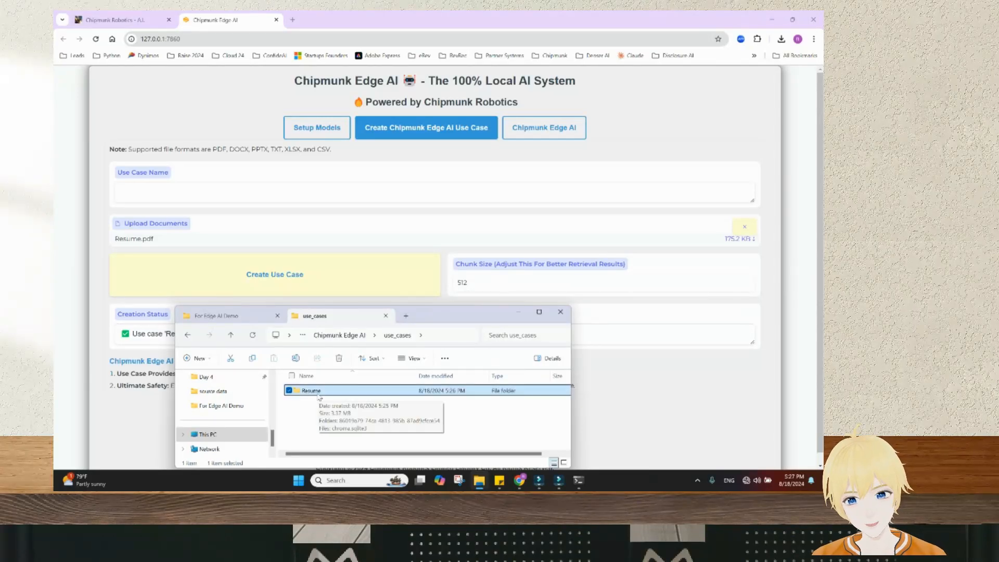
{"action": "double_click", "coordinate": [319, 392]}
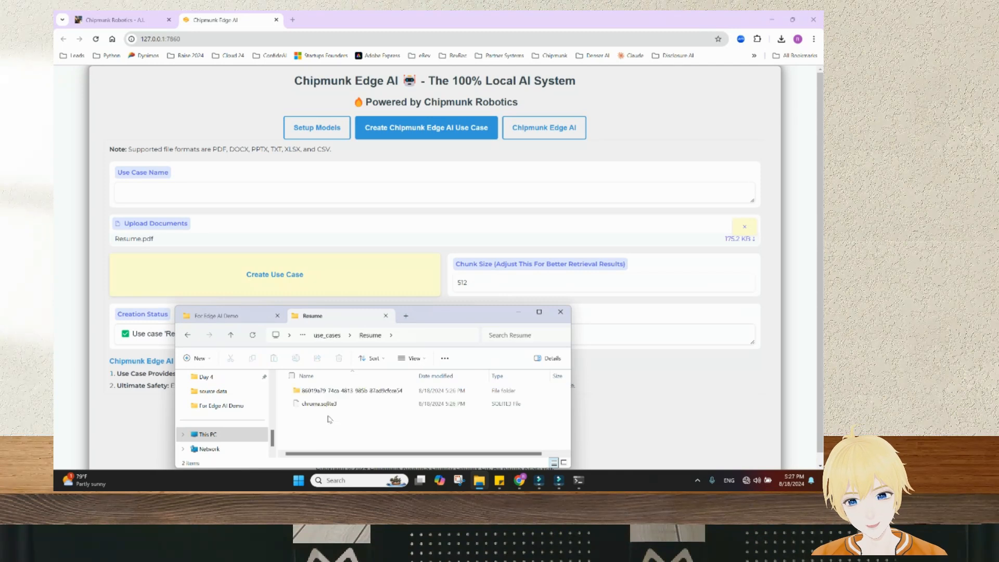
{"action": "double_click", "coordinate": [356, 392]}
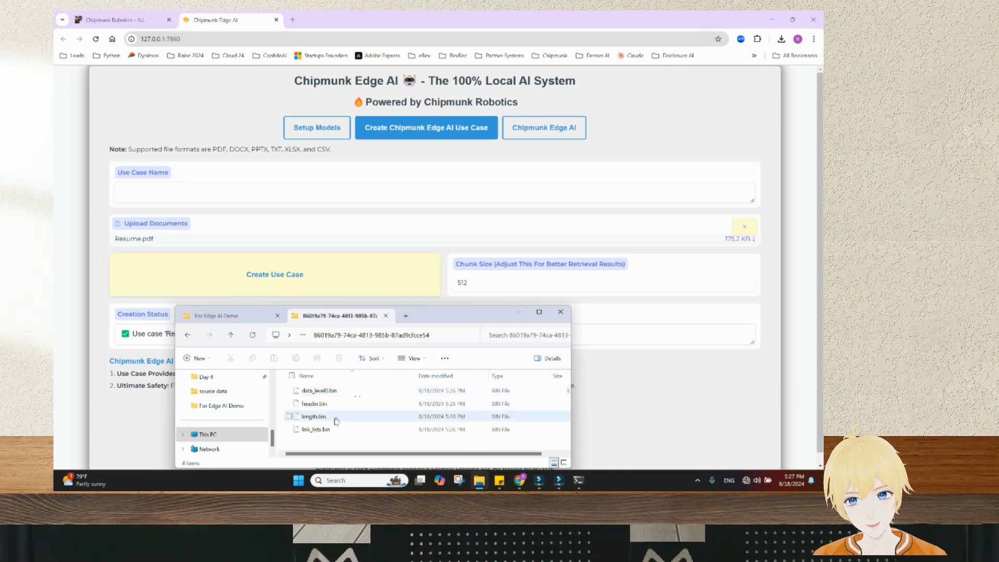
{"action": "left_click", "coordinate": [615, 384]}
{"action": "left_click", "coordinate": [532, 135]}
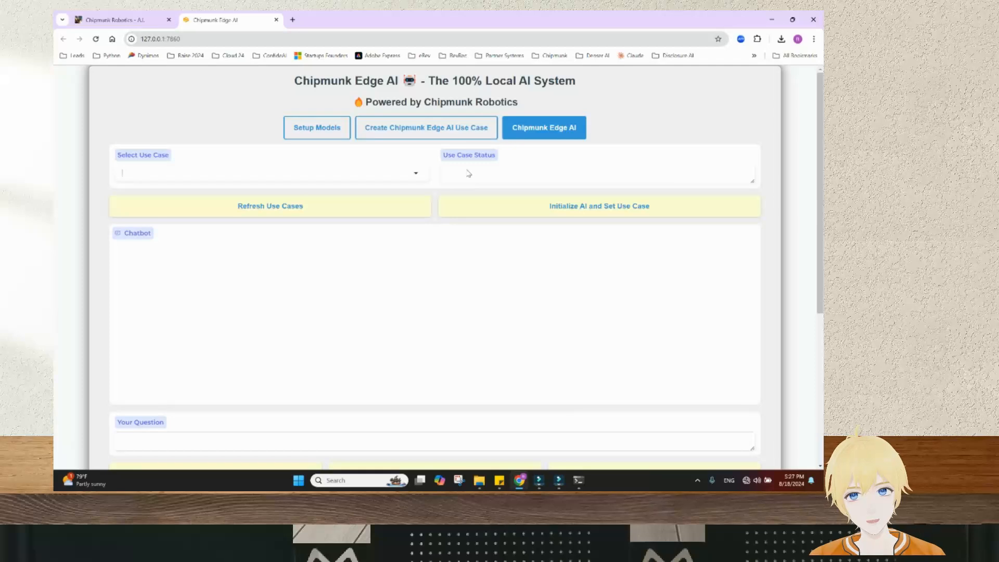
Refresh the use case list, select Resume, and initialize the AI with it
{"action": "left_click", "coordinate": [282, 211]}
{"action": "left_click", "coordinate": [416, 176]}
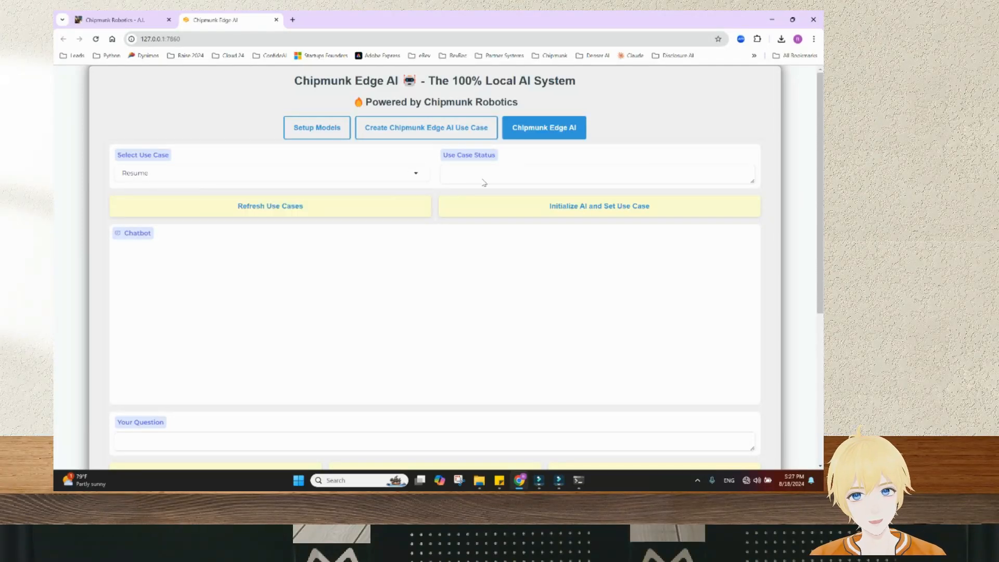
{"action": "left_click", "coordinate": [546, 217]}
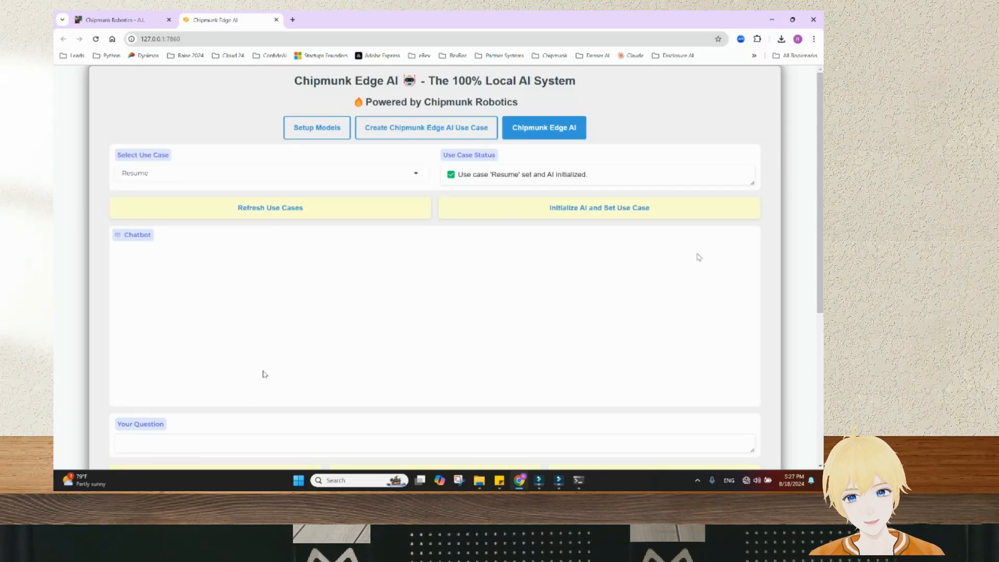
{"action": "left_click", "coordinate": [195, 435]}
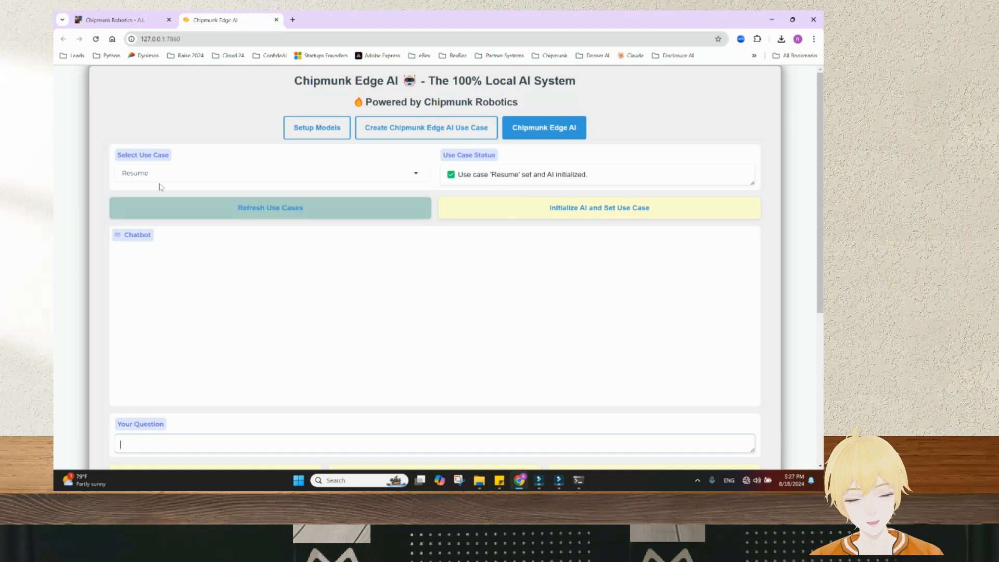
{"action": "left_click", "coordinate": [189, 218]}
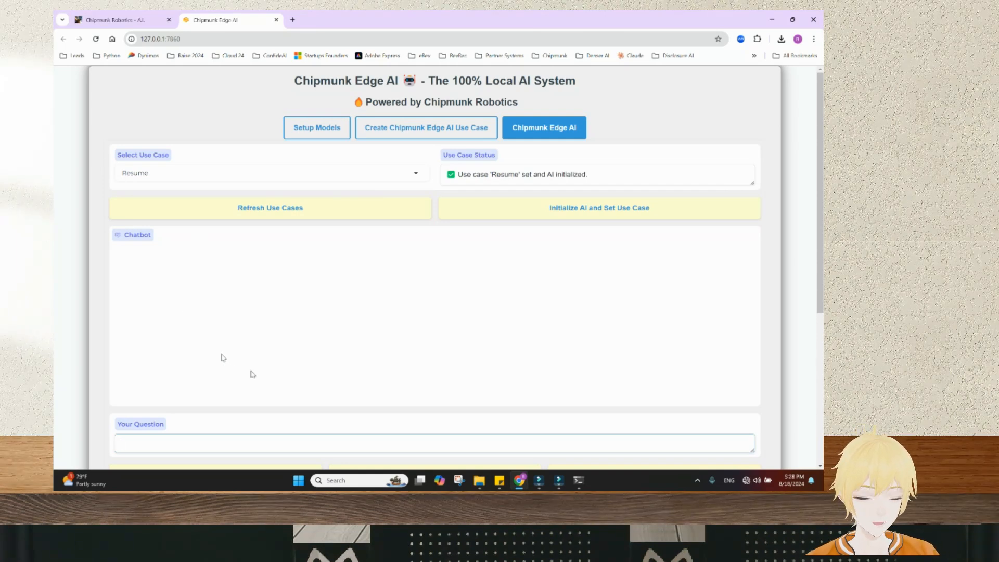
Ask the chatbot what skillsets the resume's owner has based on the resume
{"action": "type", "text": "Waht"}
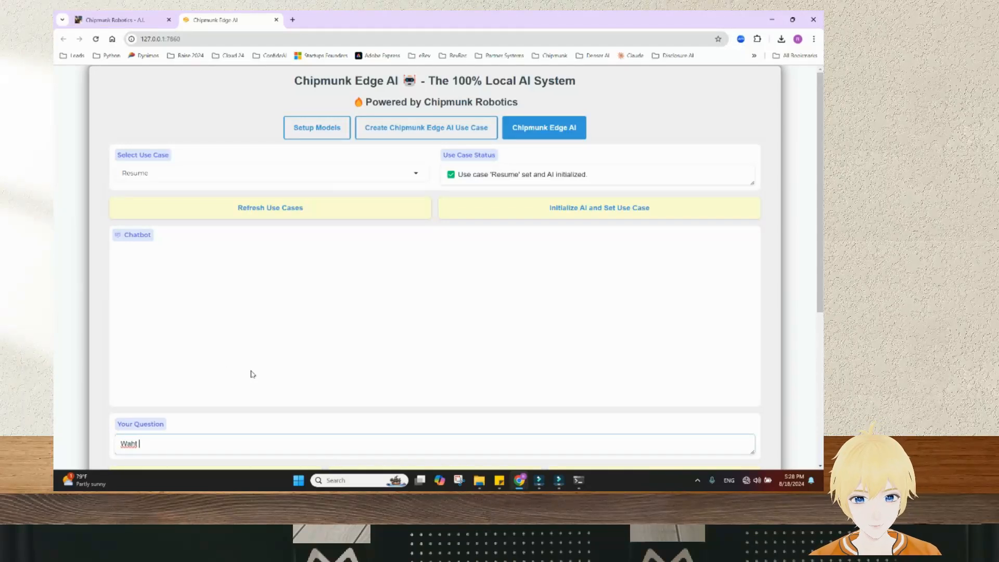
{"action": "key", "text": "BackSpace"}
{"action": "type", "text": "hat d"}
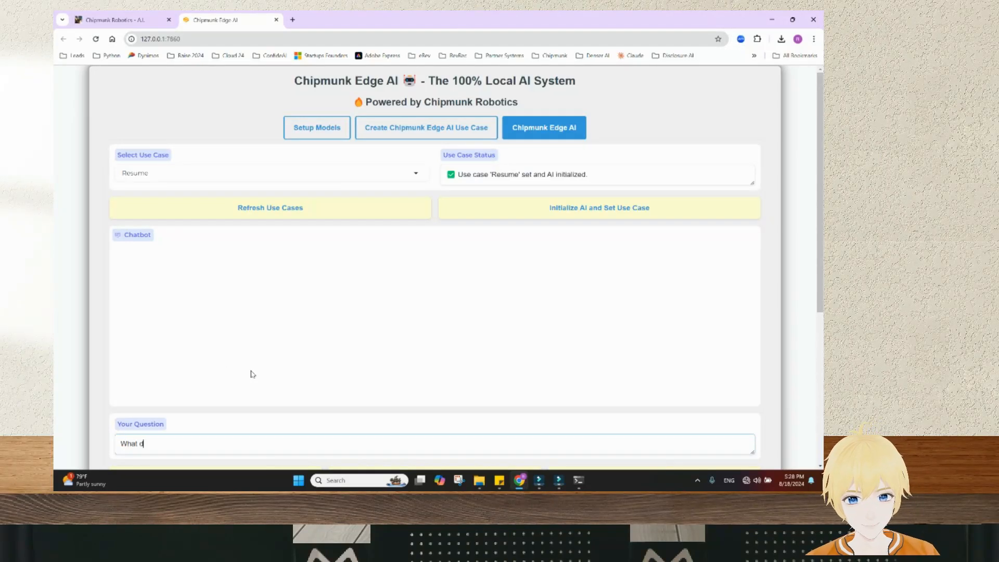
{"action": "key", "text": "BackSpace"}
{"action": "type", "text": "skill"}
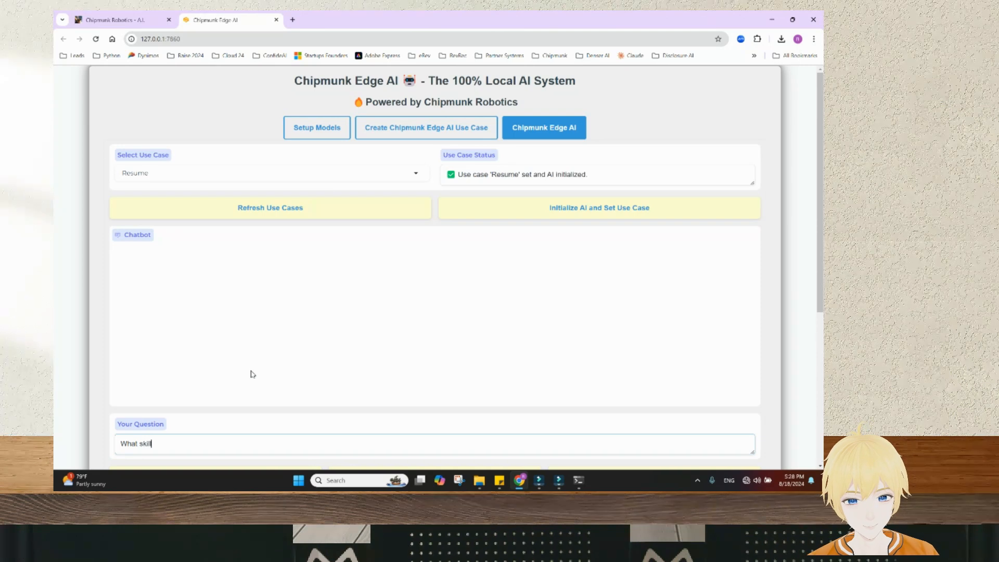
{"action": "type", "text": "sets Ray "}
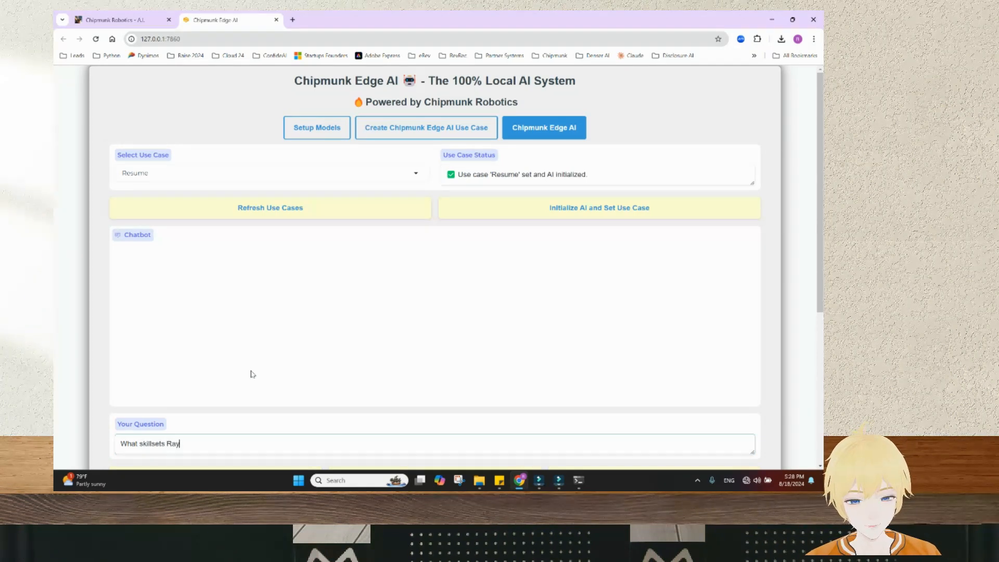
{"action": "type", "text": "has "}
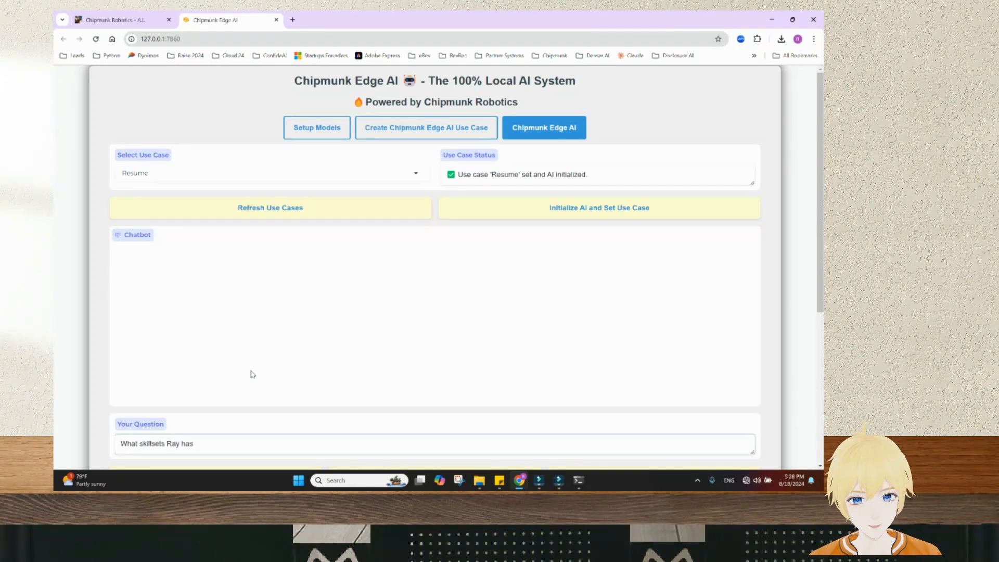
{"action": "type", "text": "based on the r"}
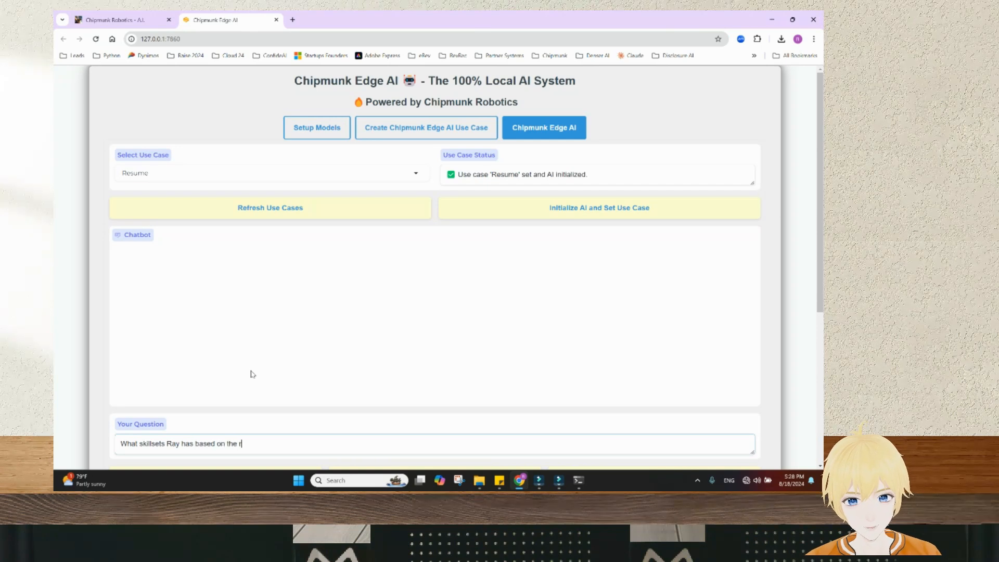
{"action": "type", "text": "esume?"}
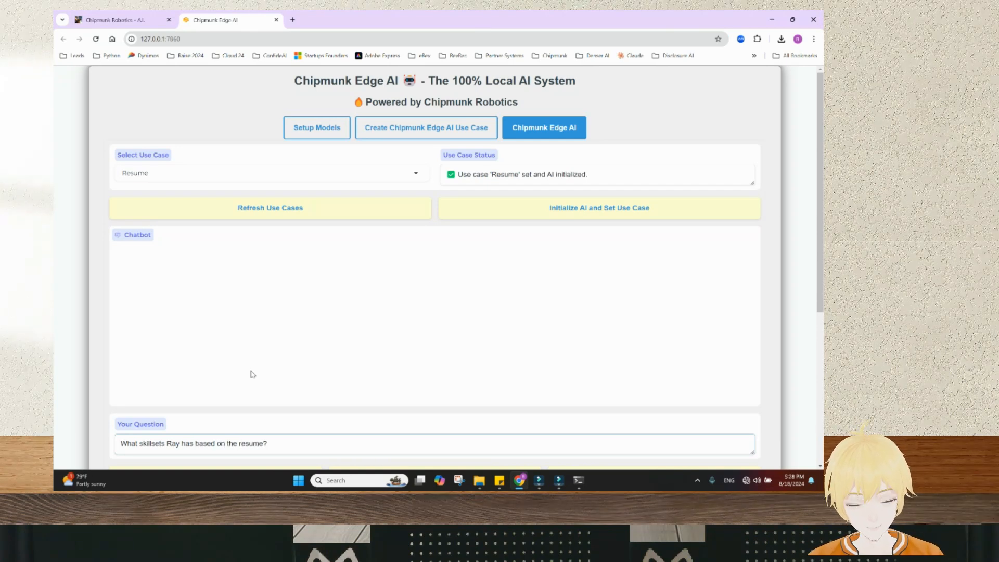
{"action": "scroll", "coordinate": [250, 374], "scroll_direction": "down", "scroll_amount": 2}
{"action": "left_click", "coordinate": [252, 386]}
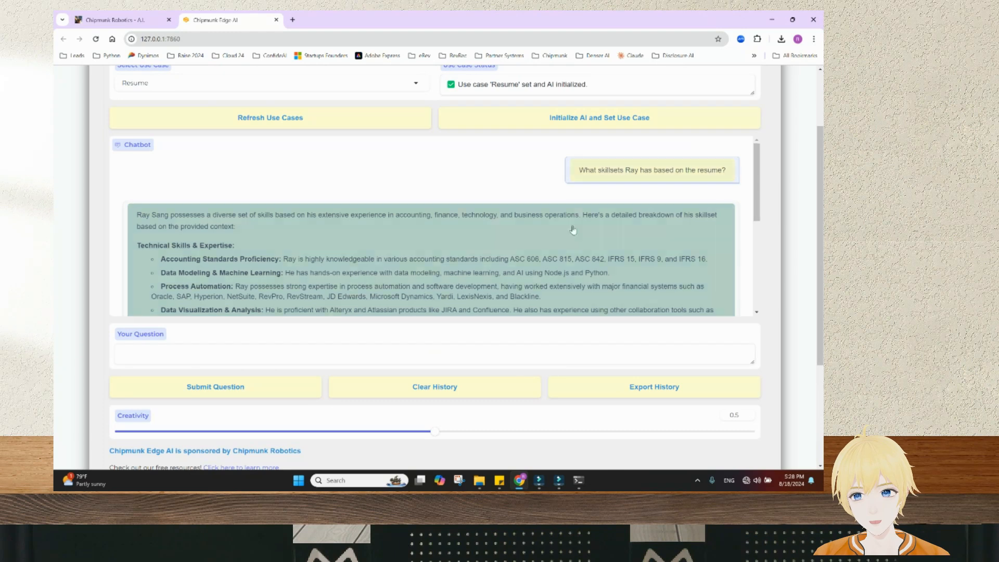
{"action": "scroll", "coordinate": [507, 233], "scroll_direction": "down", "scroll_amount": 1}
{"action": "scroll", "coordinate": [294, 277], "scroll_direction": "down", "scroll_amount": 2}
{"action": "scroll", "coordinate": [270, 258], "scroll_direction": "up", "scroll_amount": 2}
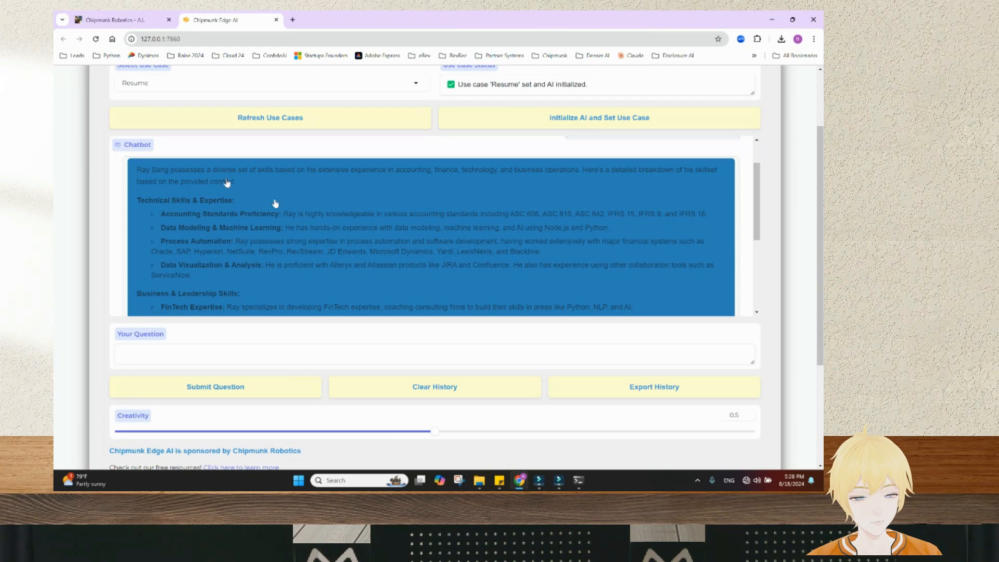
{"action": "scroll", "coordinate": [268, 234], "scroll_direction": "down", "scroll_amount": 1}
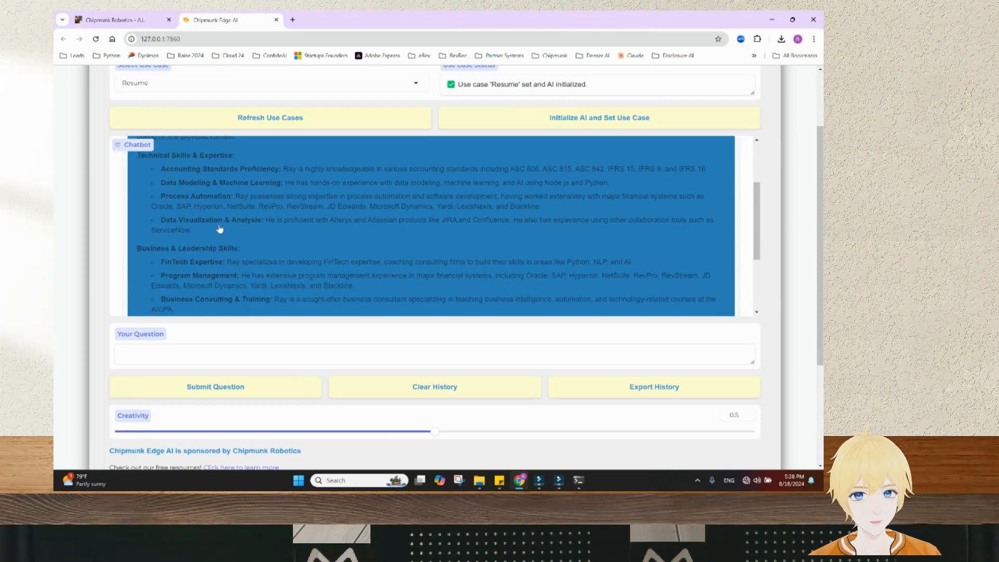
{"action": "scroll", "coordinate": [253, 235], "scroll_direction": "down", "scroll_amount": 1}
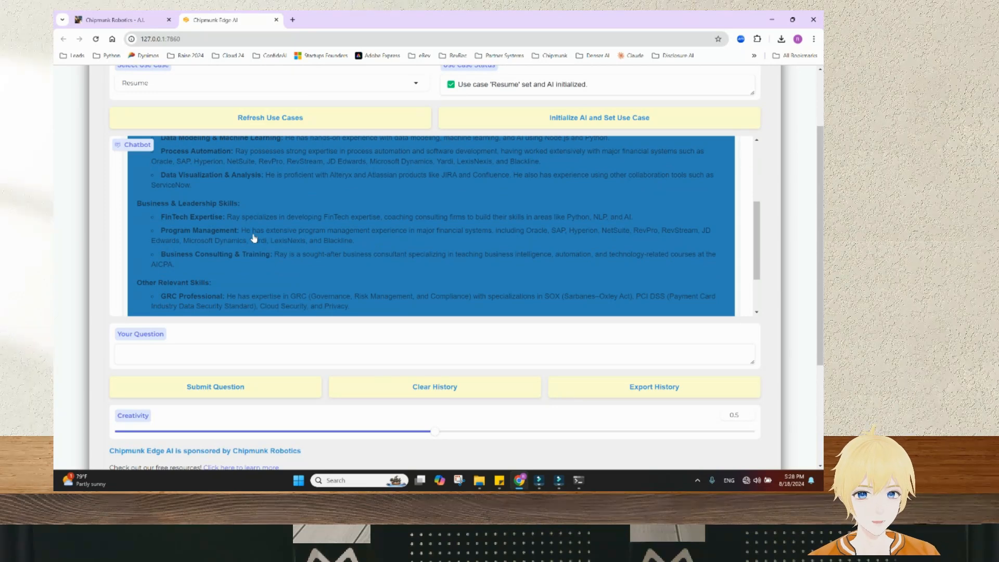
{"action": "scroll", "coordinate": [389, 287], "scroll_direction": "down", "scroll_amount": 2}
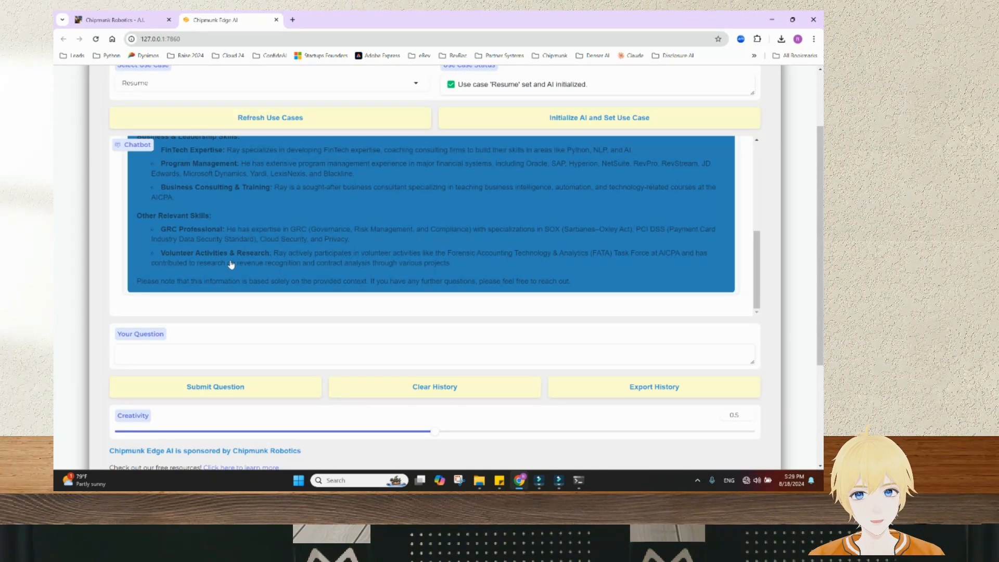
{"action": "scroll", "coordinate": [536, 272], "scroll_direction": "down", "scroll_amount": 1}
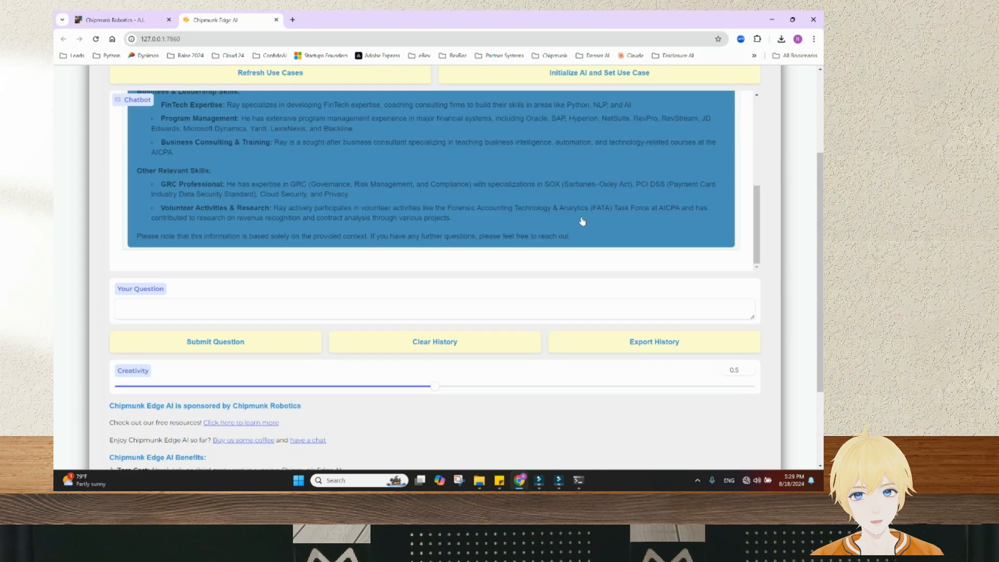
{"action": "scroll", "coordinate": [582, 222], "scroll_direction": "up", "scroll_amount": 5}
{"action": "left_click_drag", "start_coordinate": [756, 163], "coordinate": [750, 190]}
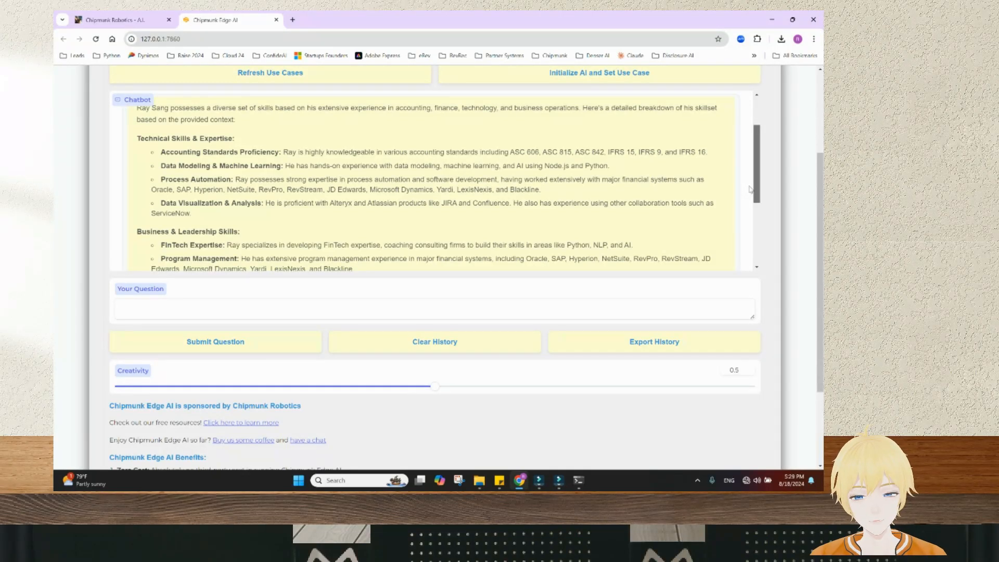
{"action": "mouse_move", "coordinate": [750, 190]}
{"action": "left_mouse_down"}
{"action": "mouse_move", "coordinate": [751, 249]}
{"action": "mouse_move", "coordinate": [750, 178]}
{"action": "left_mouse_up"}
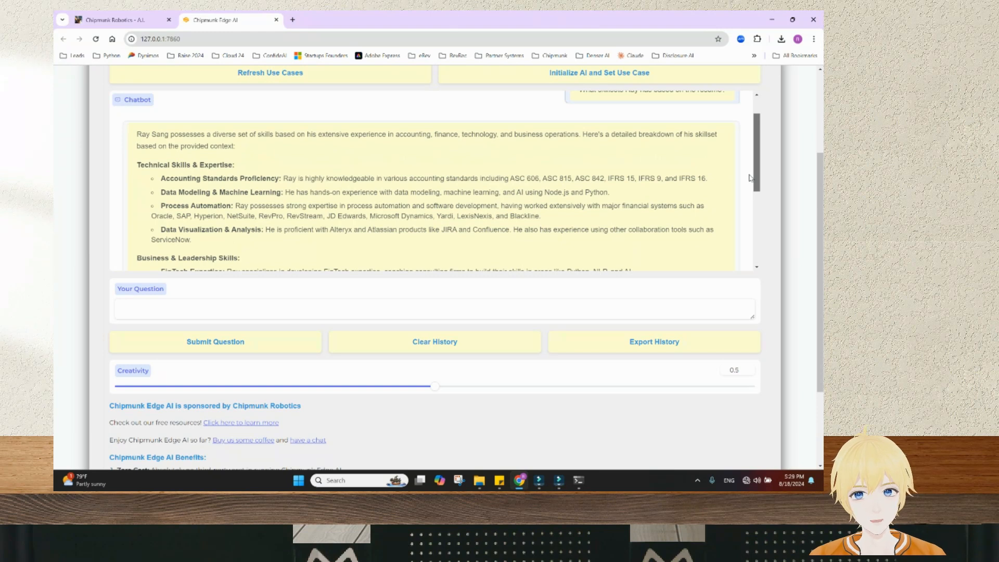
{"action": "left_click_drag", "start_coordinate": [749, 178], "coordinate": [742, 254]}
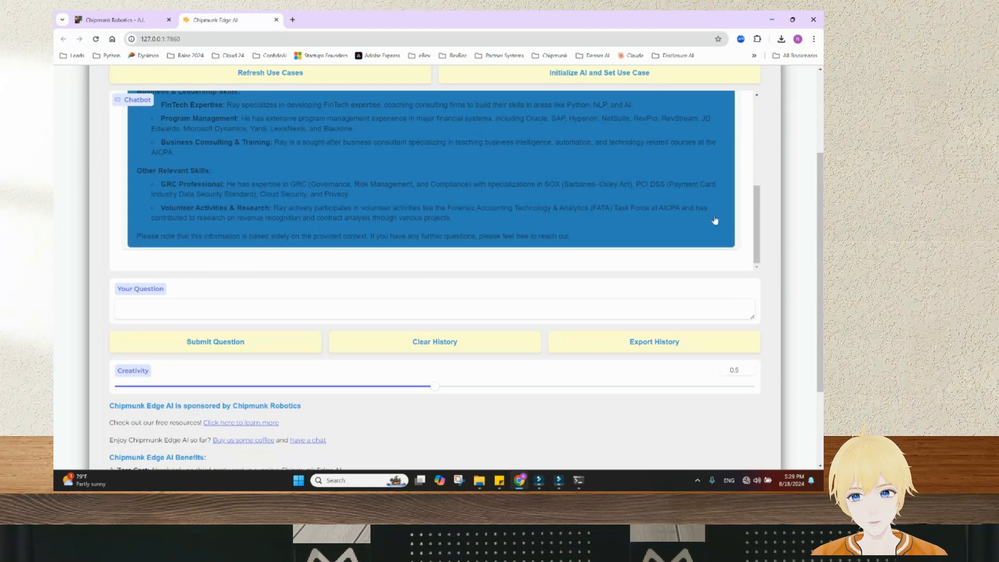
{"action": "scroll", "coordinate": [729, 219], "scroll_direction": "up", "scroll_amount": 5}
{"action": "scroll", "coordinate": [736, 215], "scroll_direction": "up", "scroll_amount": 3}
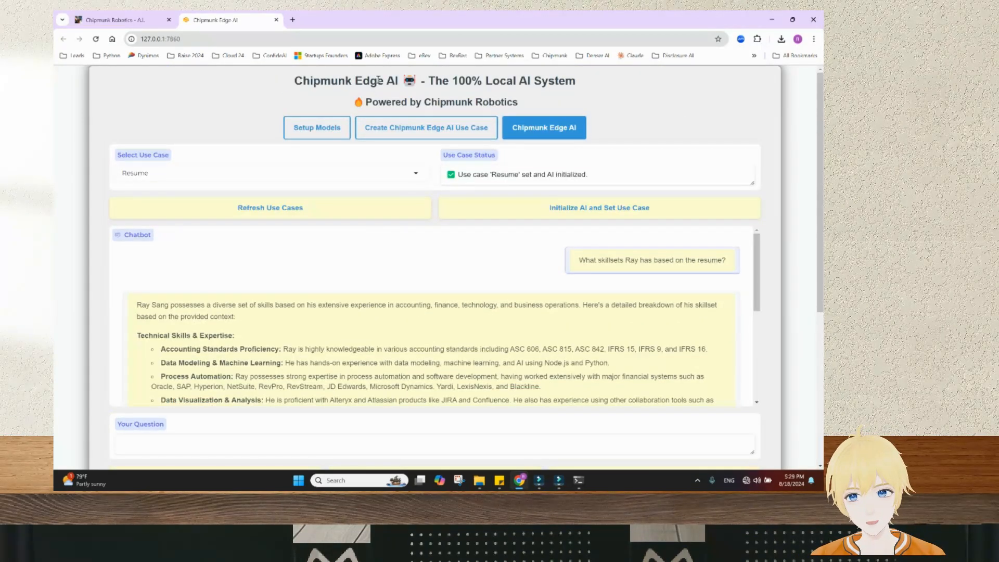
{"action": "left_click", "coordinate": [391, 135]}
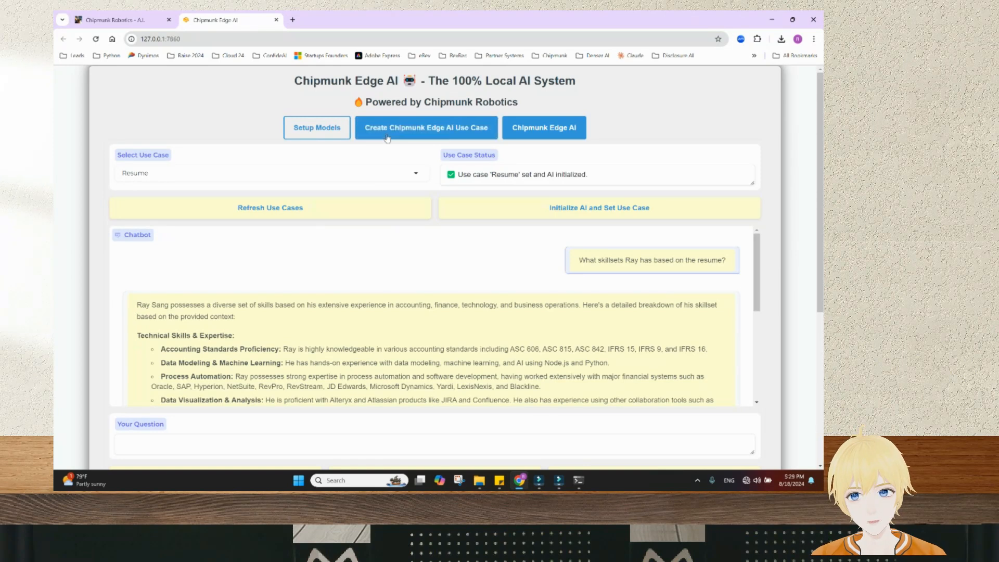
Start a new use case named 'IRS FBAR Guidance'
{"action": "left_click", "coordinate": [387, 137]}
{"action": "left_click", "coordinate": [198, 189]}
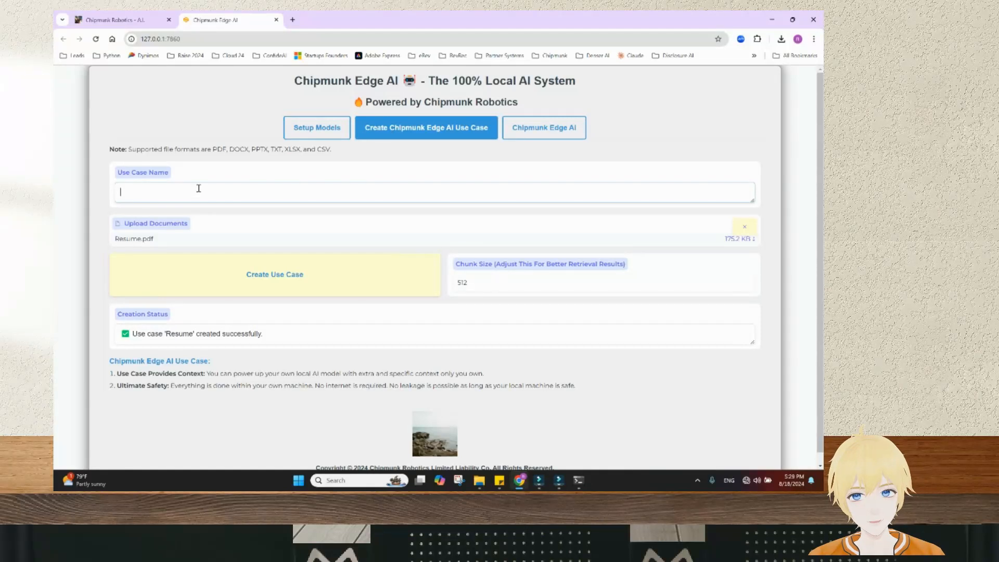
{"action": "type", "text": "IRS F"}
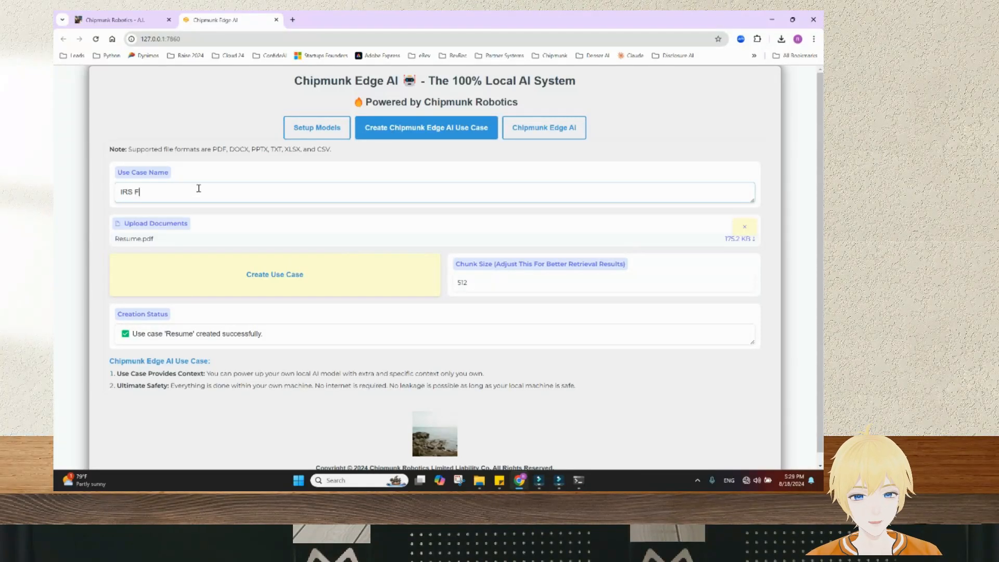
{"action": "type", "text": "BAR Guidance"}
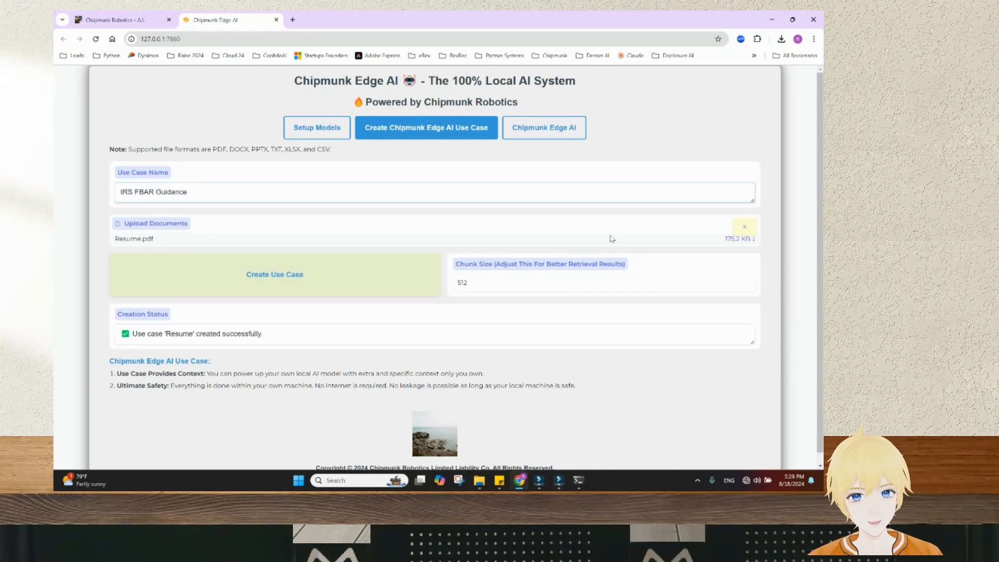
Replace Resume.pdf with IRS FBAR Reference Guide.pdf and change the chunk size from 512 to 10
{"action": "left_click", "coordinate": [748, 226]}
{"action": "left_click", "coordinate": [335, 303]}
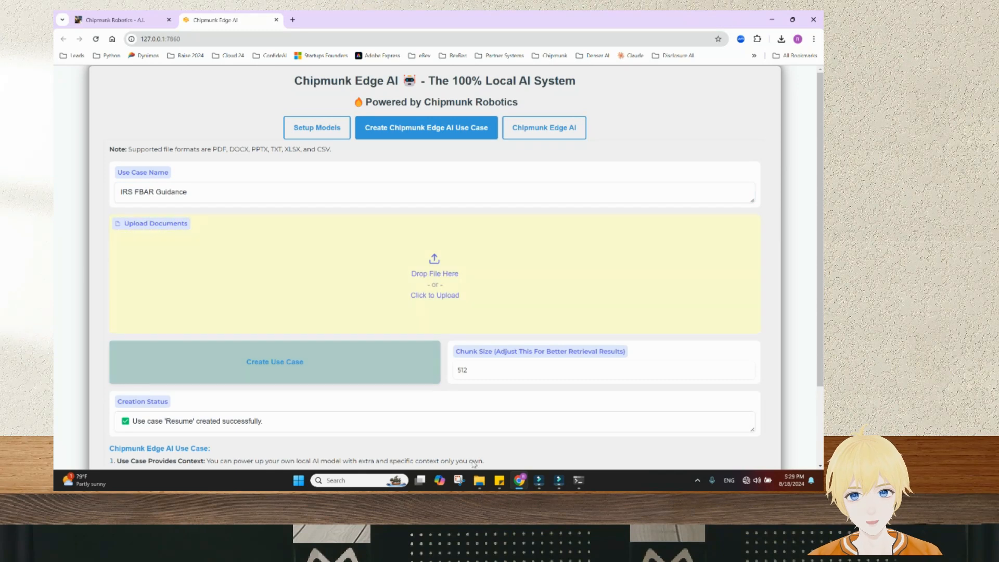
{"action": "left_click", "coordinate": [211, 316]}
{"action": "left_click_drag", "start_coordinate": [333, 391], "coordinate": [522, 280]}
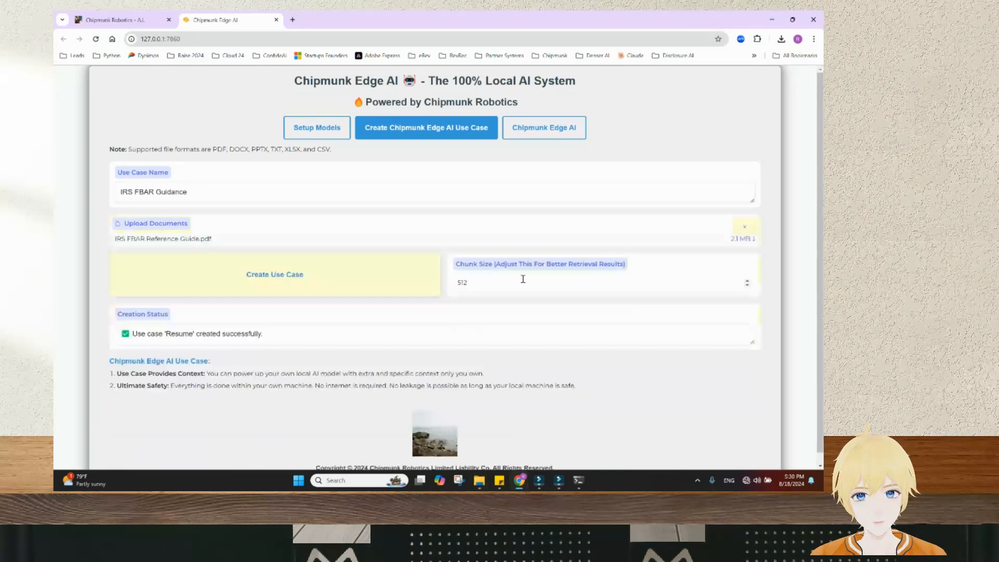
{"action": "double_click", "coordinate": [475, 284]}
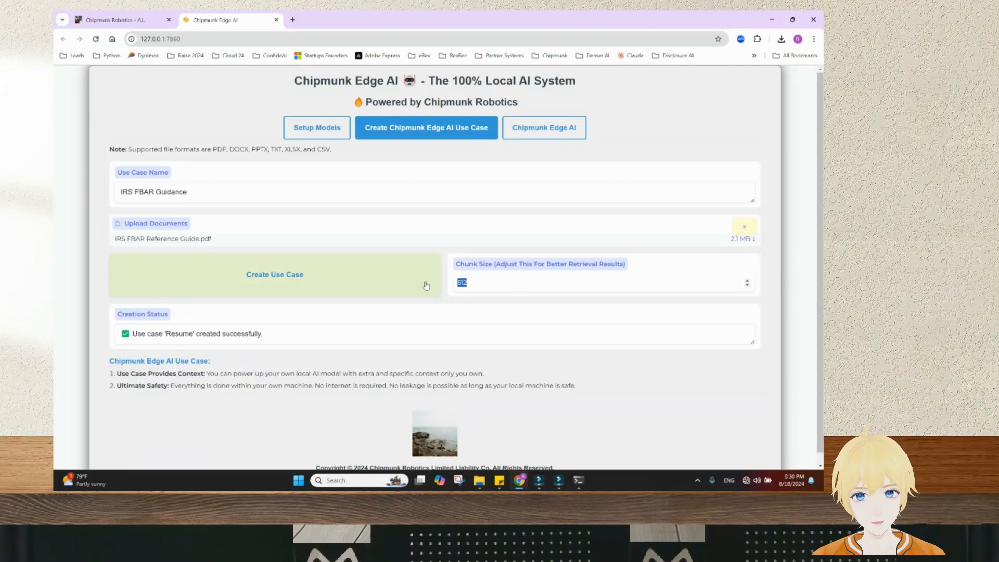
{"action": "type", "text": "1024"}
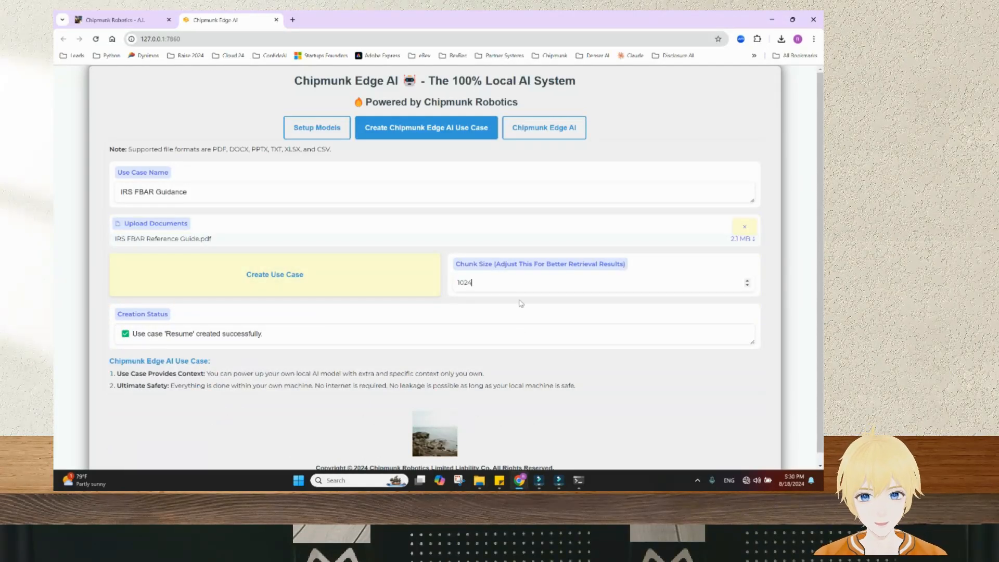
Build the IRS FBAR Guidance use case, wait for it to finish, then return to the chatbot page
{"action": "left_click", "coordinate": [311, 274]}
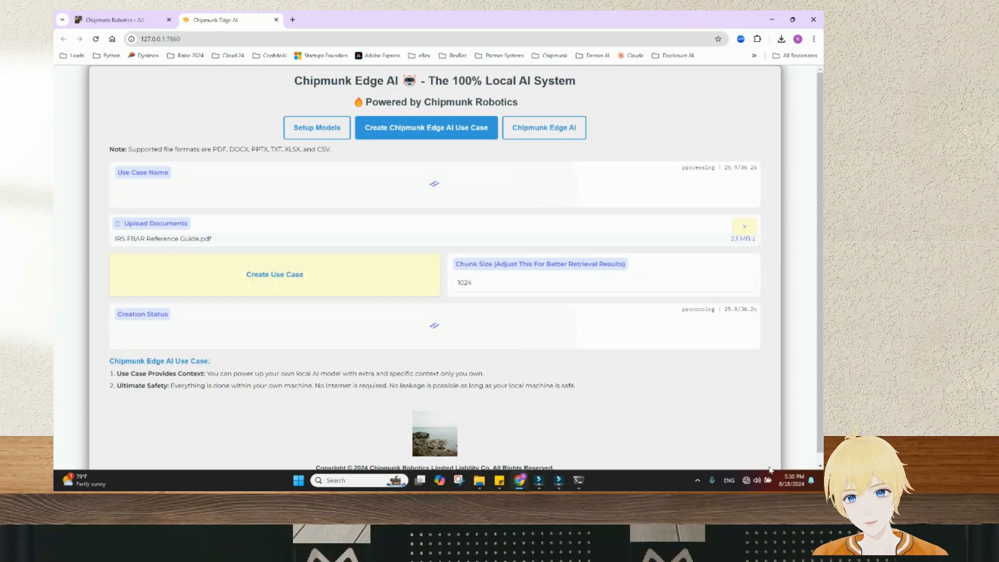
{"action": "mouse_move", "coordinate": [747, 483]}
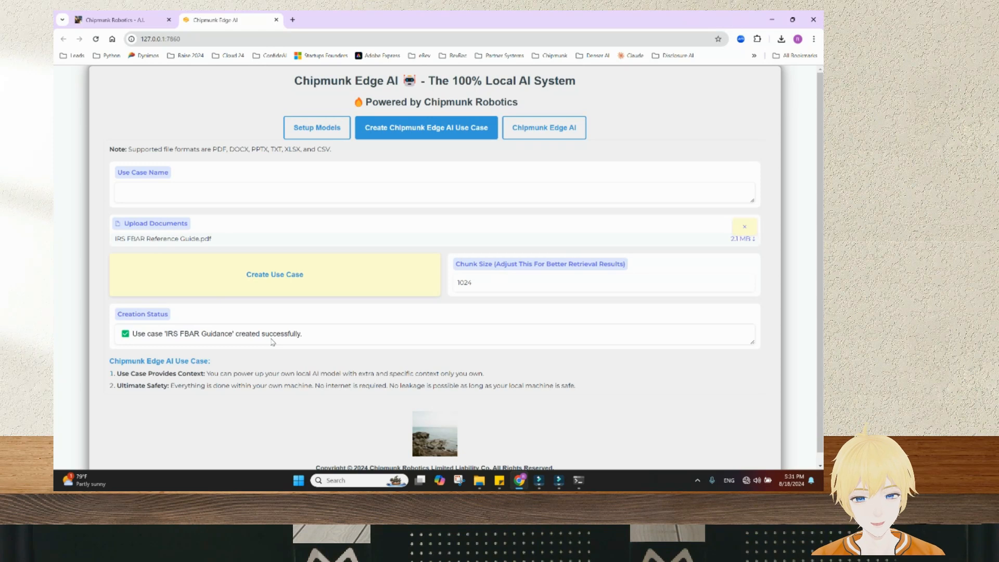
{"action": "left_click", "coordinate": [535, 134]}
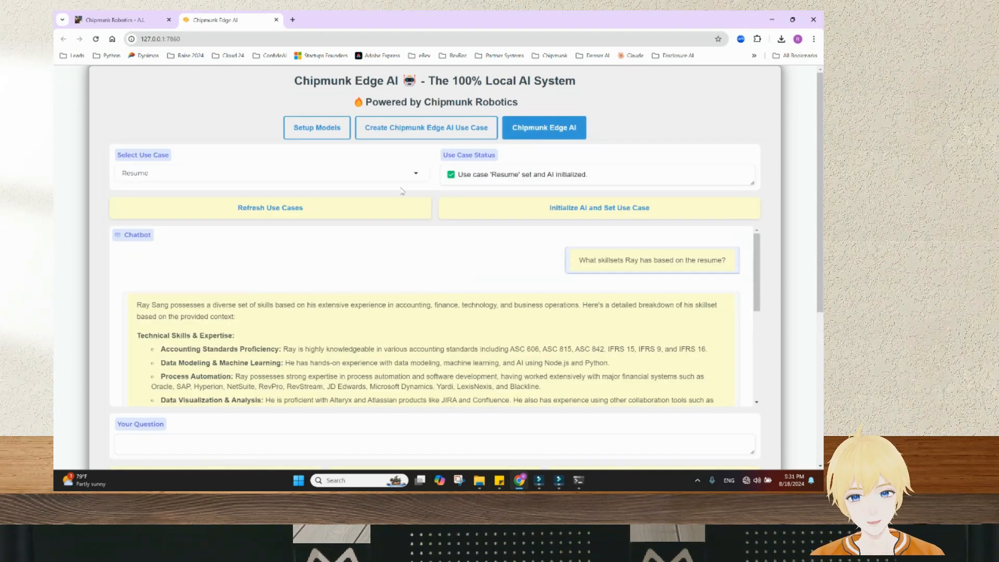
Select IRS FBAR Guidance as the use case and initialize the AI with it
{"action": "left_click", "coordinate": [415, 173]}
{"action": "left_click", "coordinate": [183, 191]}
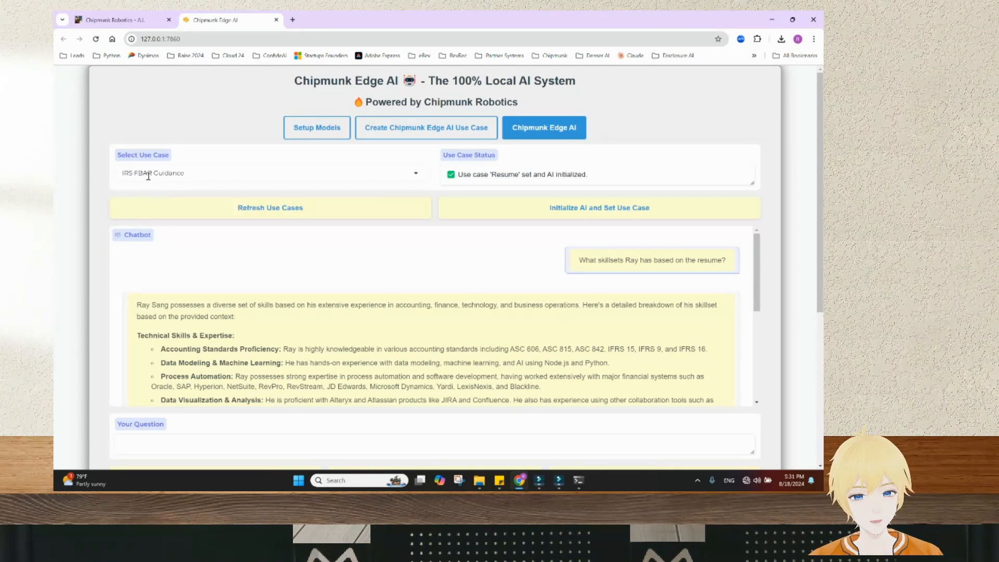
{"action": "left_click", "coordinate": [597, 207]}
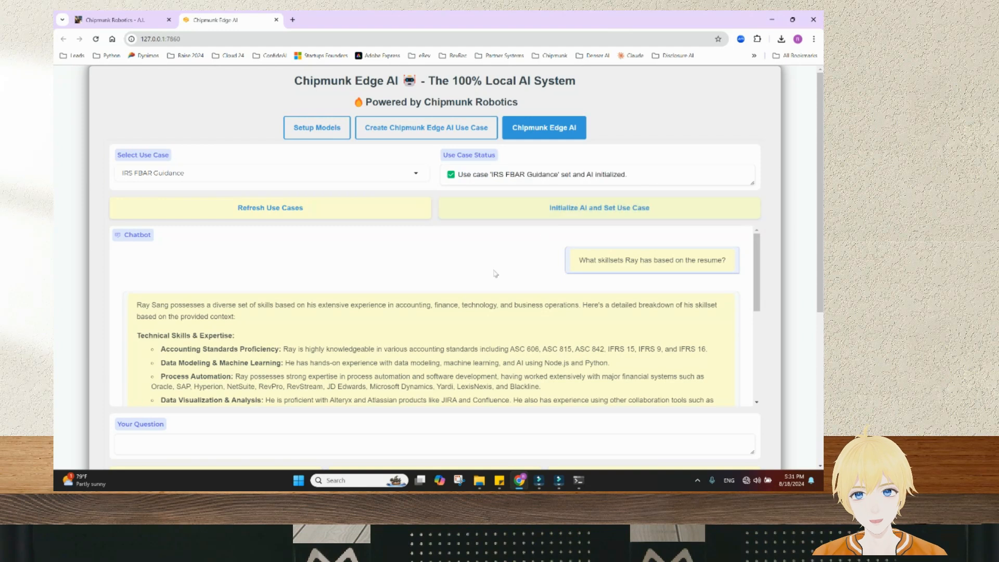
{"action": "scroll", "coordinate": [495, 273], "scroll_direction": "down", "scroll_amount": 5}
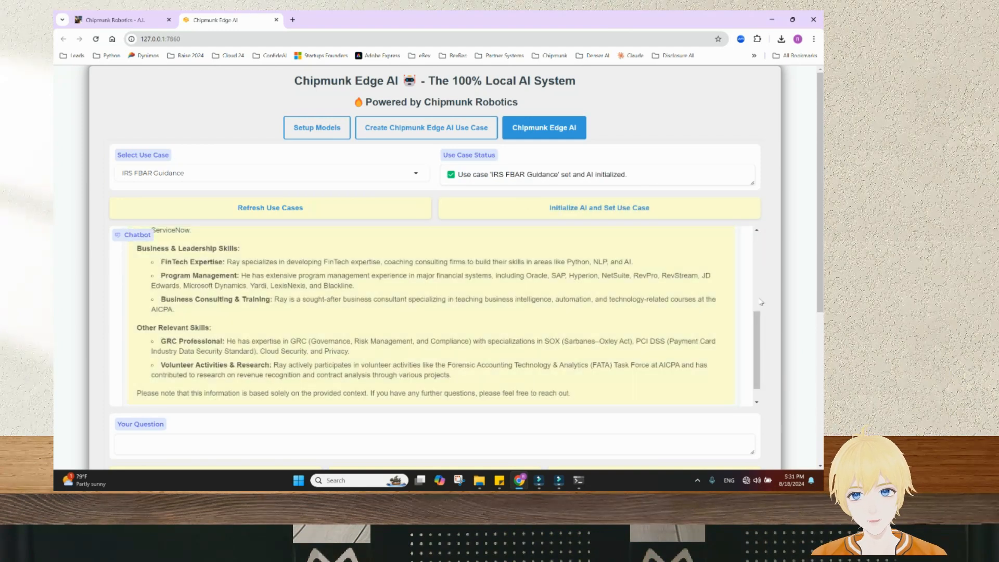
{"action": "scroll", "coordinate": [633, 323], "scroll_direction": "down", "scroll_amount": 3}
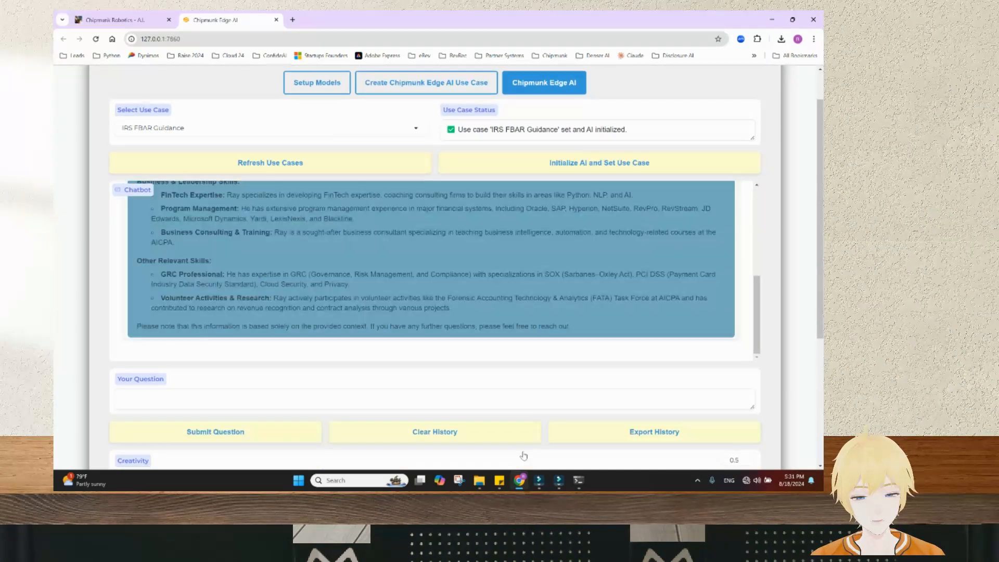
Clear the chat history and ask 'How is the US Person defined in the guidance?'
{"action": "left_click", "coordinate": [481, 436]}
{"action": "left_click", "coordinate": [407, 399]}
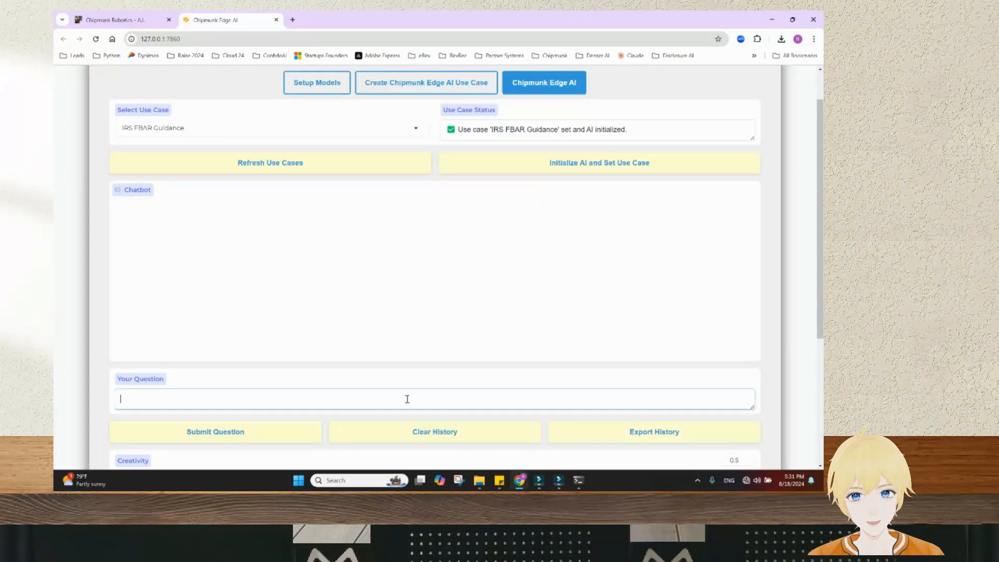
{"action": "type", "text": "Ho"}
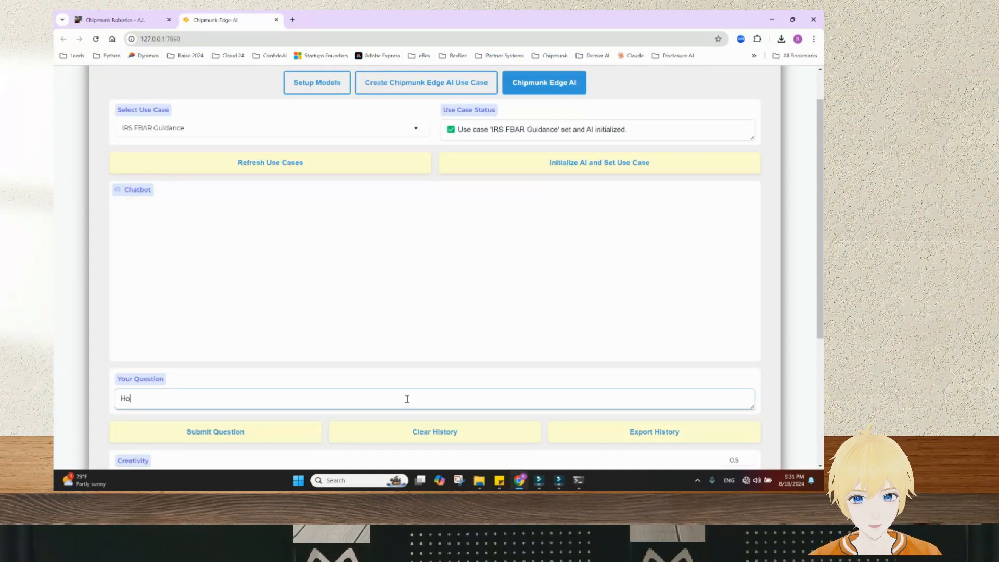
{"action": "type", "text": "w is the US Person defined in "}
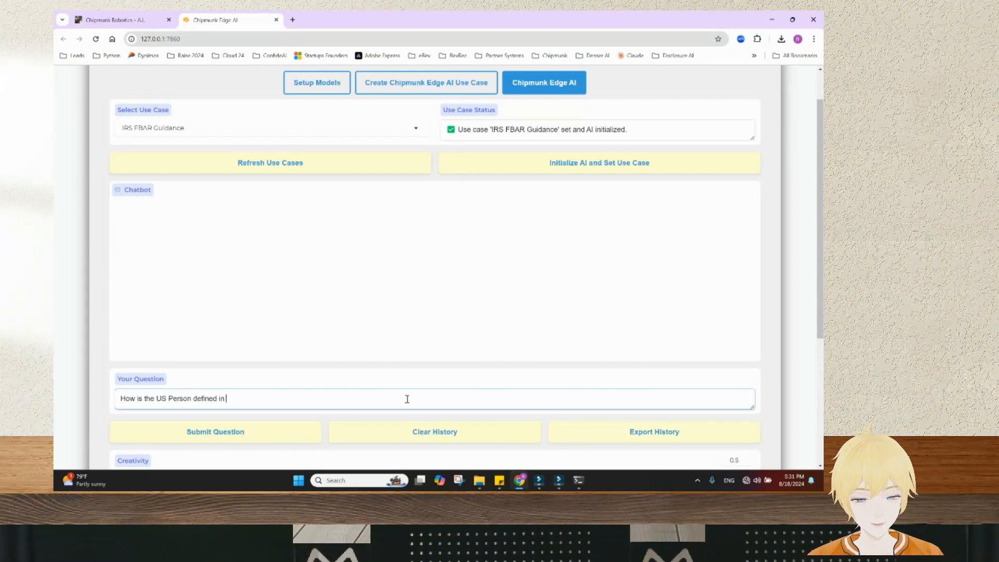
{"action": "type", "text": "the guidance?"}
{"action": "left_click", "coordinate": [302, 429]}
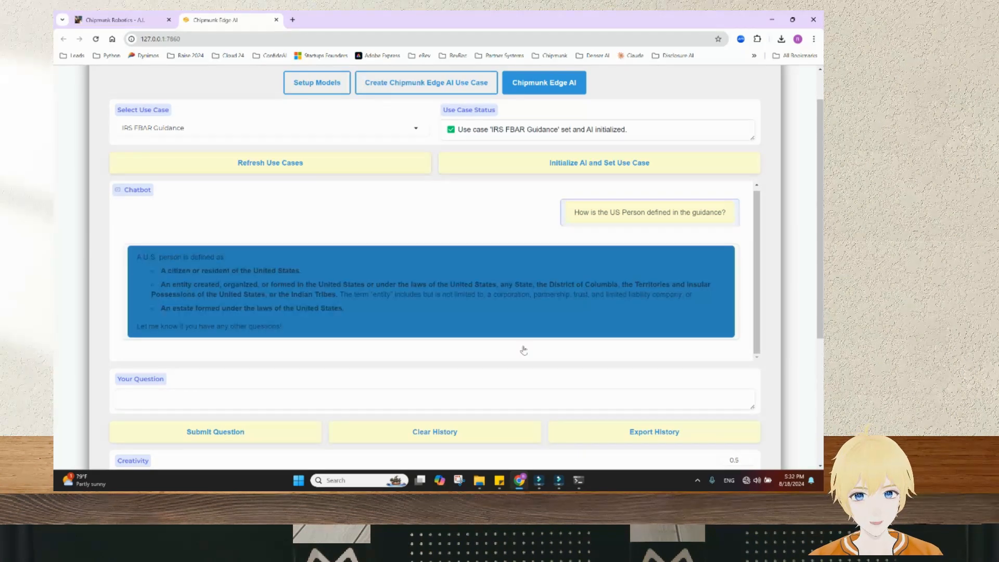
{"action": "scroll", "coordinate": [348, 252], "scroll_direction": "down", "scroll_amount": 1}
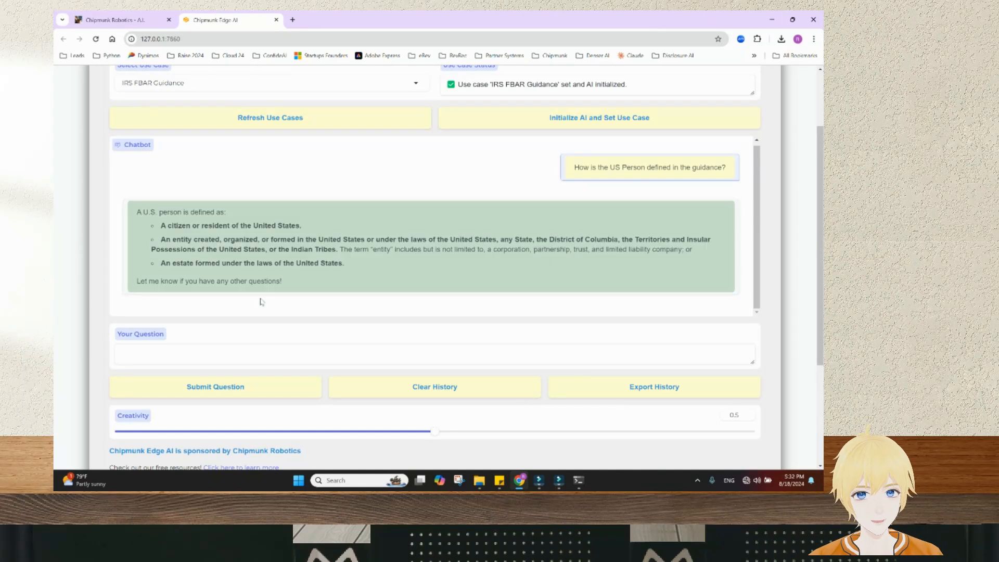
{"action": "scroll", "coordinate": [520, 312], "scroll_direction": "up", "scroll_amount": 1}
{"action": "left_click_drag", "start_coordinate": [759, 289], "coordinate": [760, 280]}
{"action": "scroll", "coordinate": [786, 257], "scroll_direction": "up", "scroll_amount": 1}
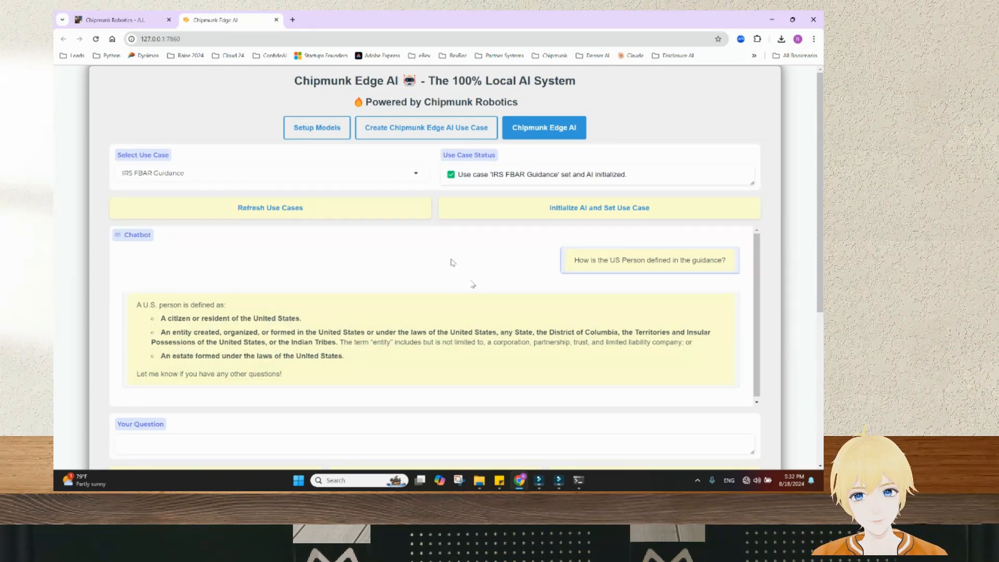
{"action": "left_click", "coordinate": [479, 480]}
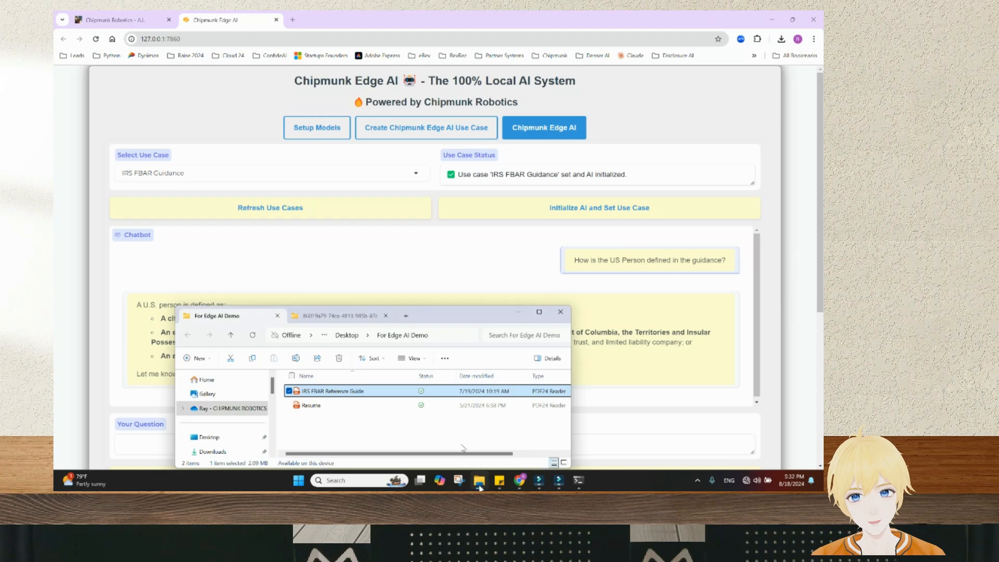
{"action": "left_click", "coordinate": [318, 317]}
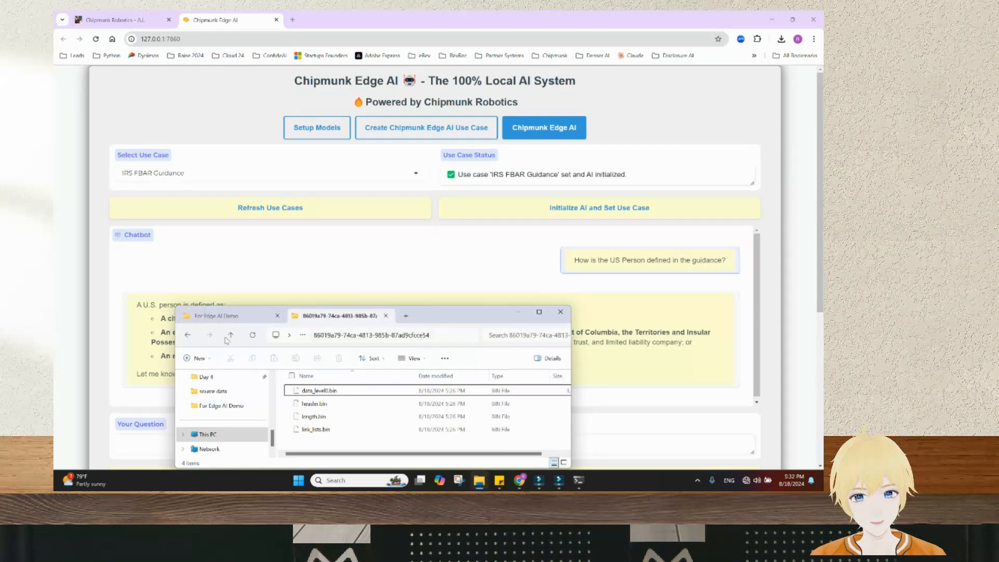
{"action": "left_click", "coordinate": [187, 336]}
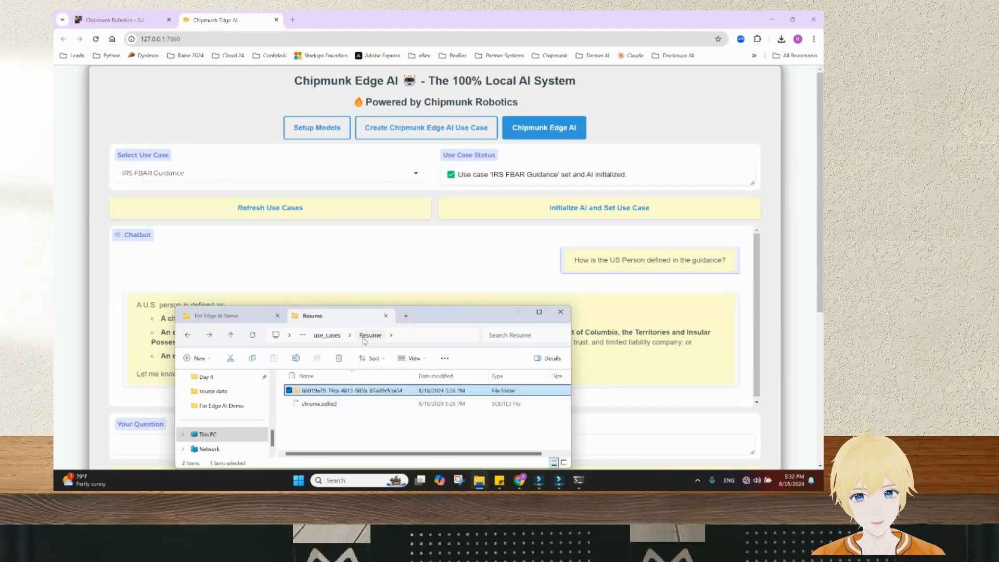
{"action": "left_click", "coordinate": [338, 336]}
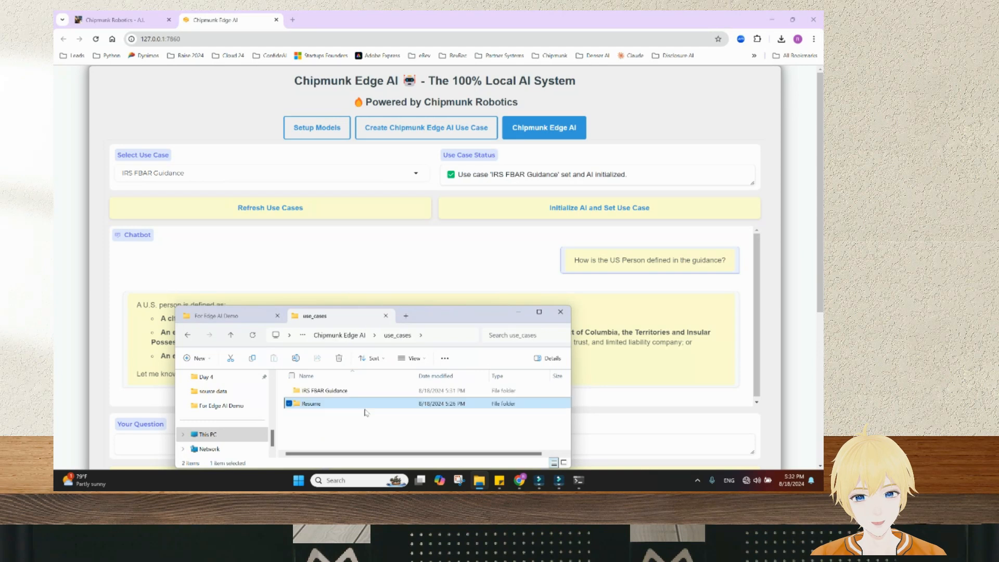
{"action": "left_click", "coordinate": [331, 405]}
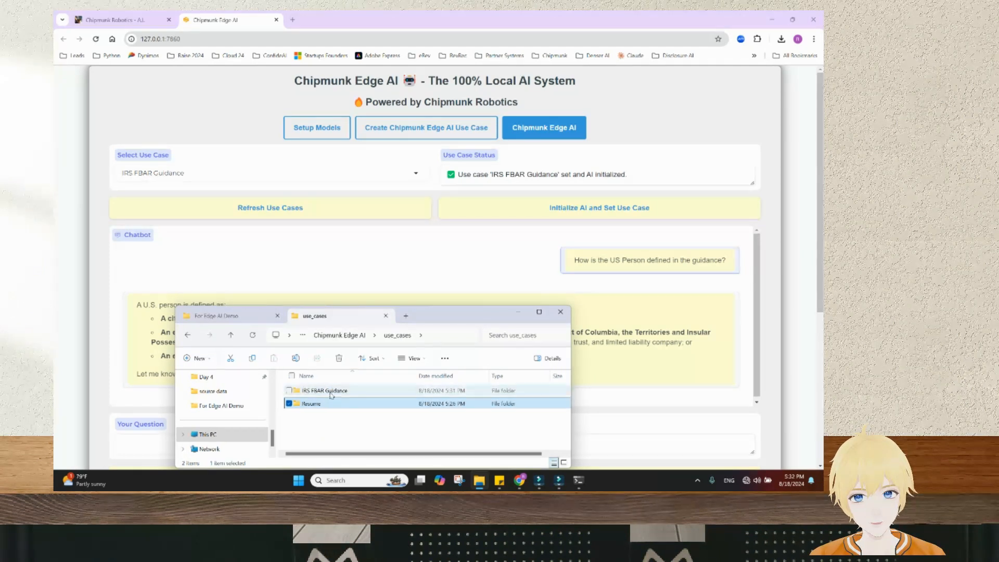
{"action": "key", "text": "Up"}
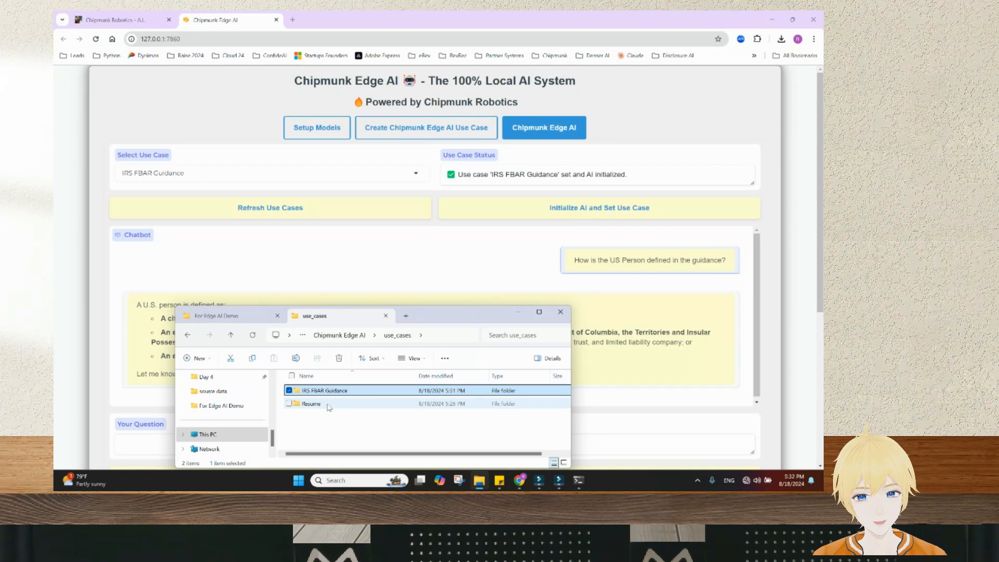
{"action": "left_click", "coordinate": [329, 406]}
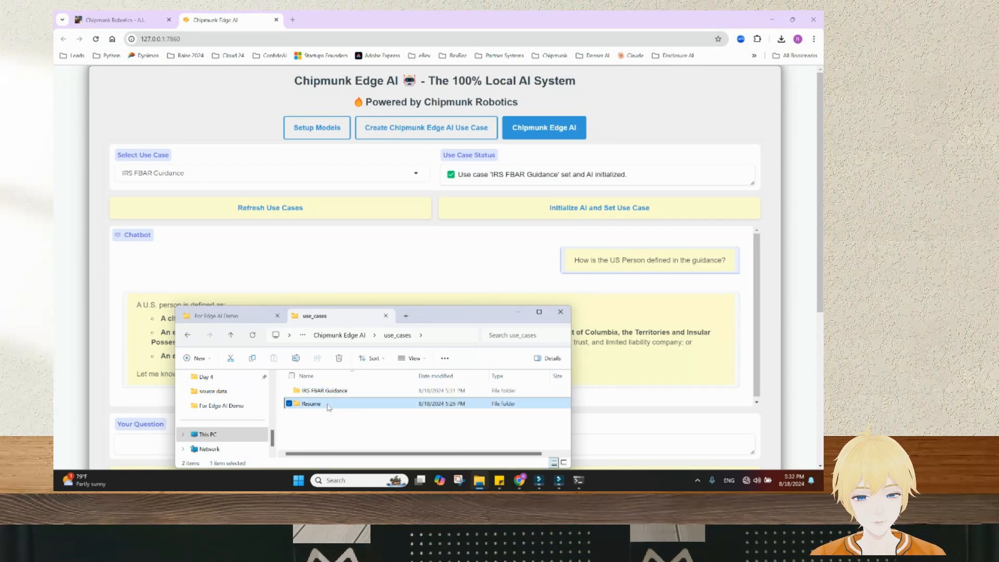
{"action": "left_click", "coordinate": [368, 424]}
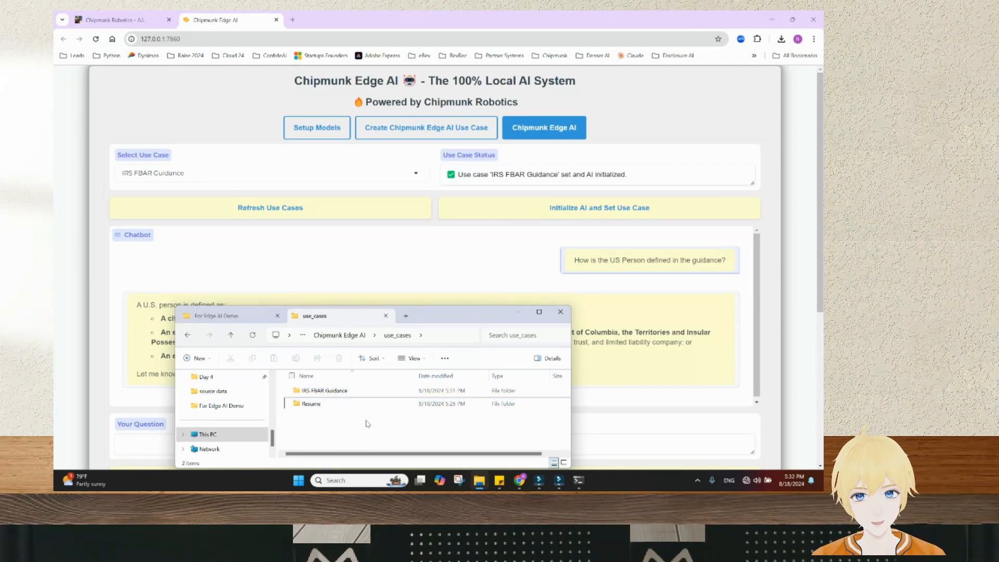
{"action": "left_click_drag", "start_coordinate": [342, 420], "coordinate": [307, 404]}
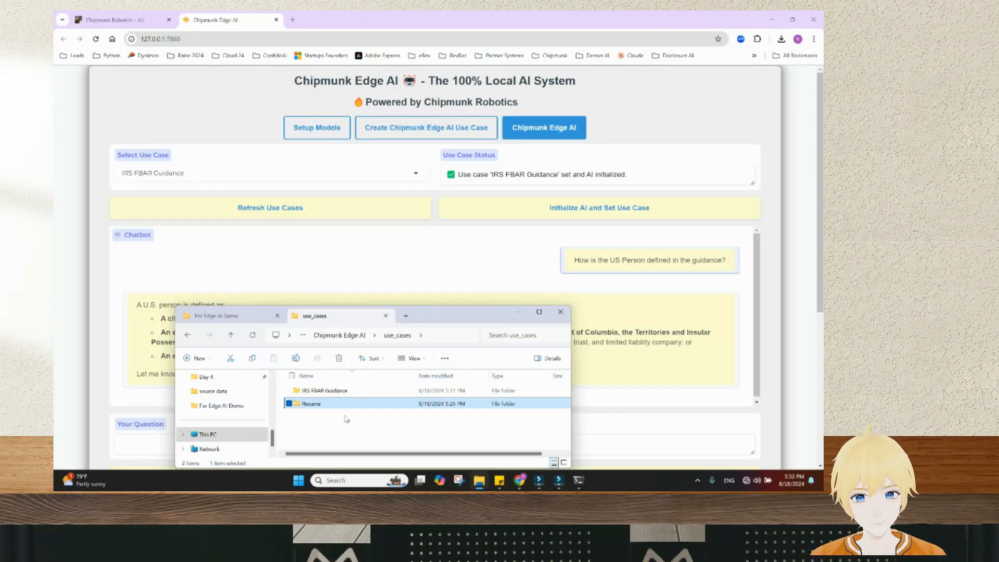
{"action": "left_click", "coordinate": [325, 419]}
{"action": "left_click", "coordinate": [188, 336]}
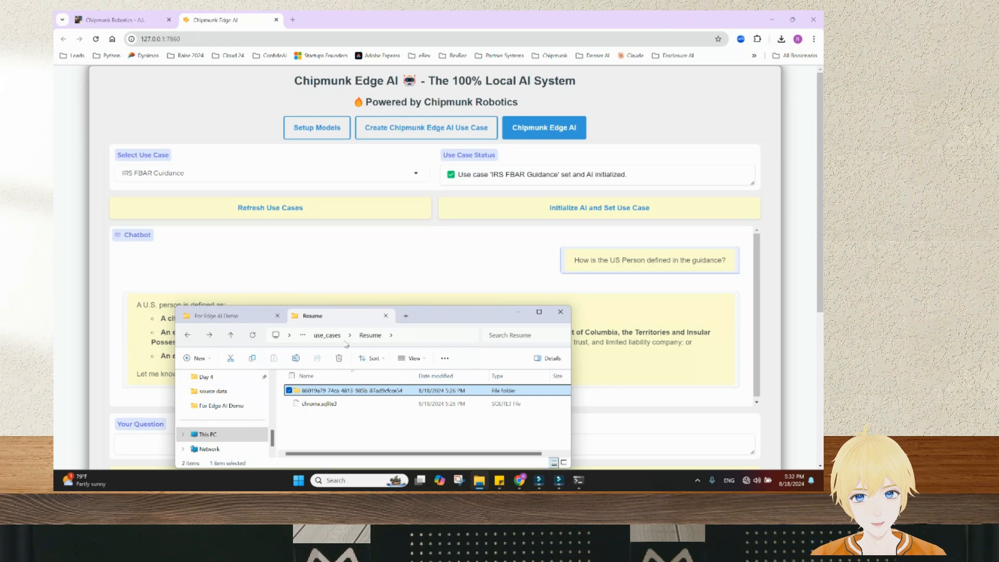
{"action": "left_click", "coordinate": [336, 339]}
{"action": "left_click", "coordinate": [784, 222]}
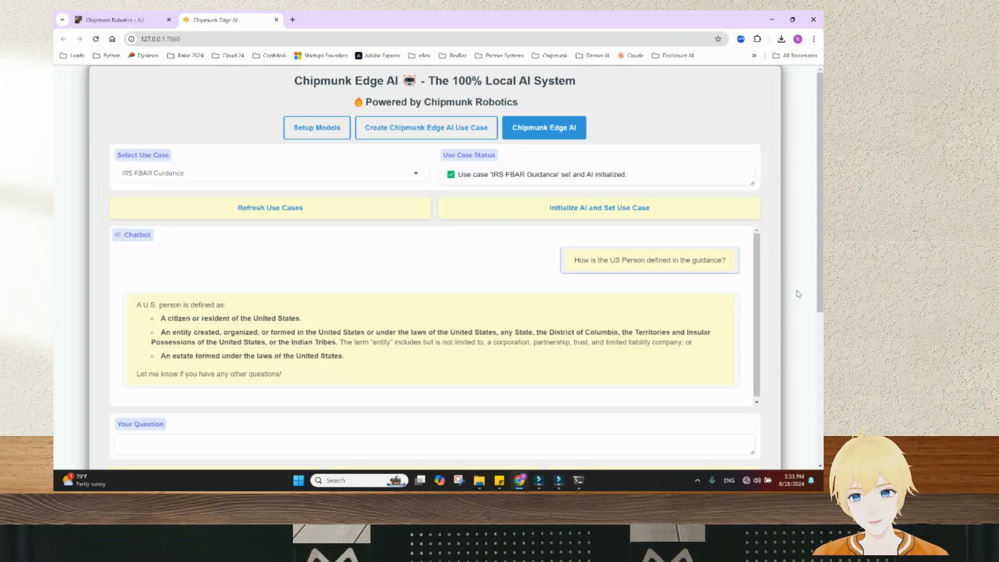
Turn Wi-Fi back on from the Windows quick settings panel
{"action": "scroll", "coordinate": [801, 294], "scroll_direction": "down", "scroll_amount": 2}
{"action": "scroll", "coordinate": [801, 294], "scroll_direction": "down", "scroll_amount": 1}
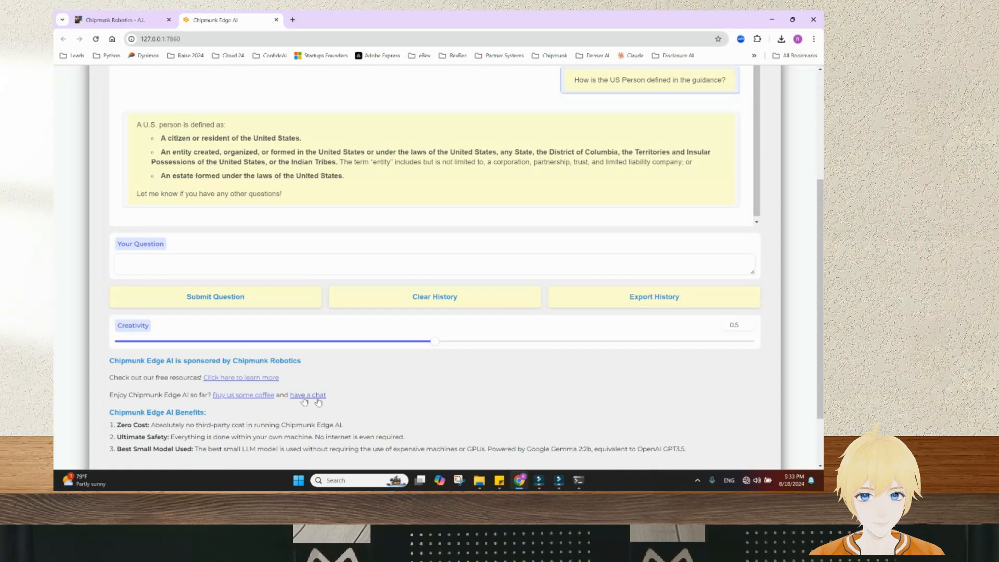
{"action": "left_click", "coordinate": [750, 480]}
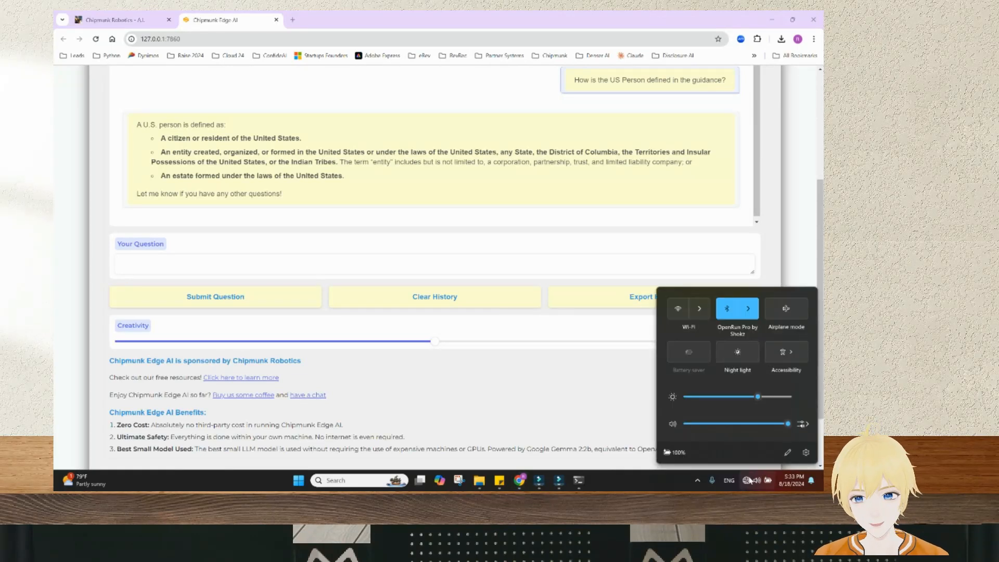
{"action": "left_click", "coordinate": [679, 316]}
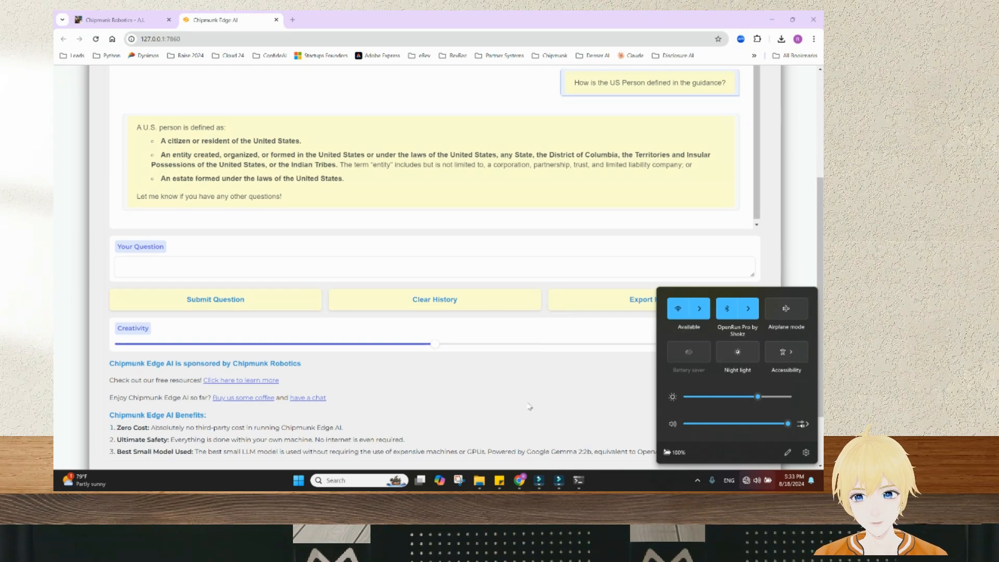
{"action": "scroll", "coordinate": [566, 374], "scroll_direction": "up", "scroll_amount": 4}
Go to the Setup Models page to confirm Ollama is installed and its server running
{"action": "left_click", "coordinate": [317, 127]}
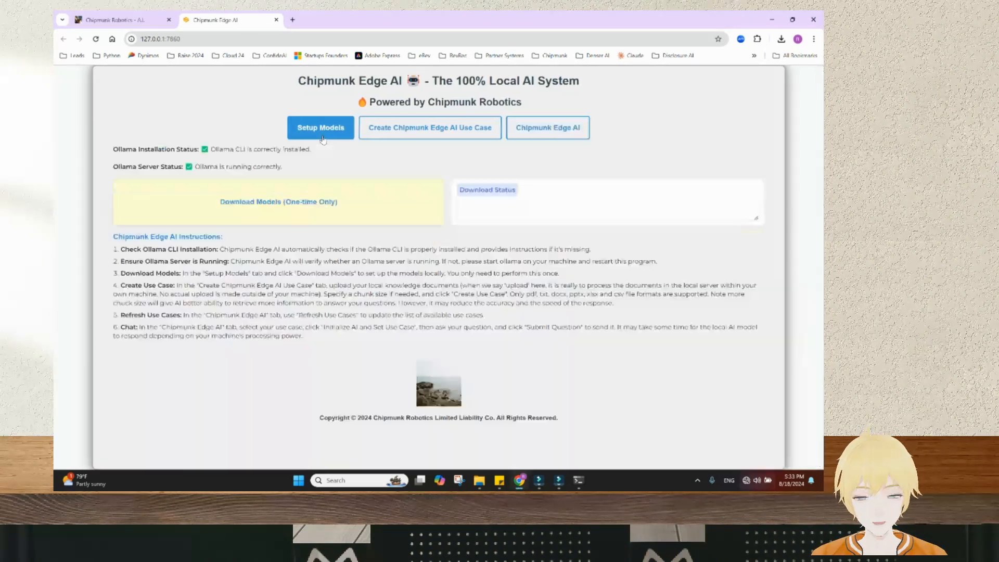